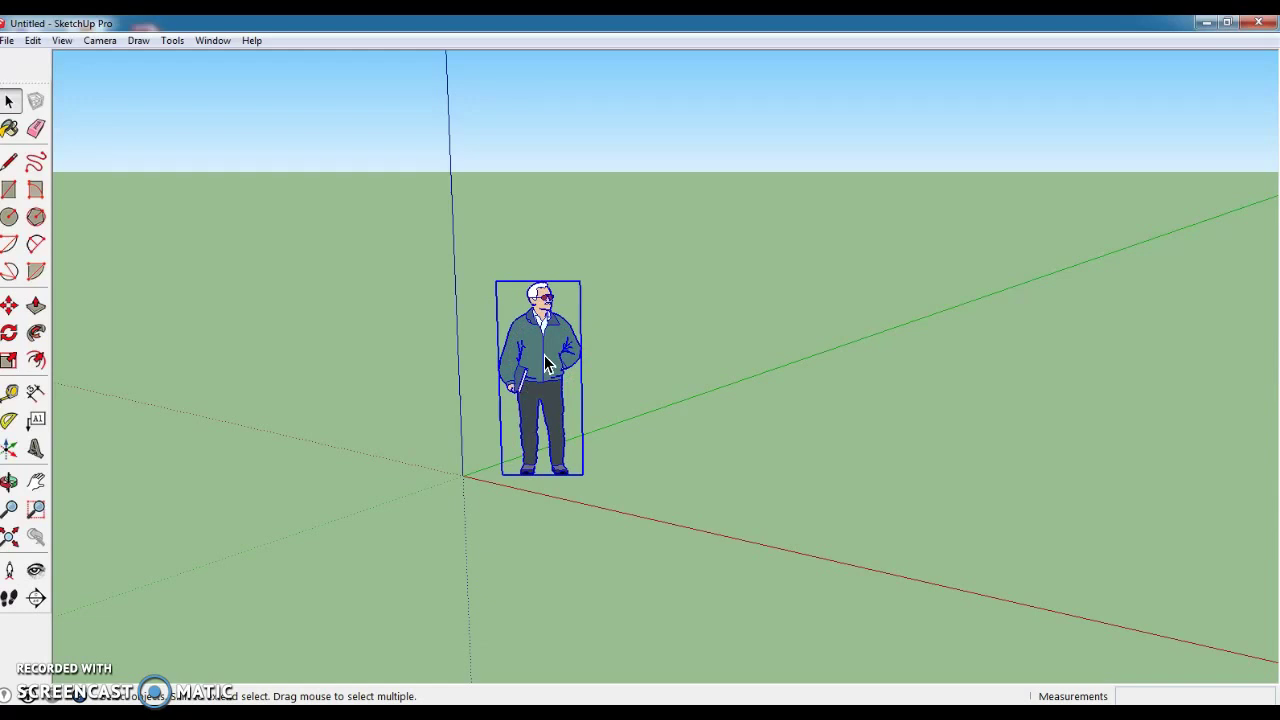
Step: Delete the default standing figure and draw a 2 by 2 inch square on the ground near the origin
key("Delete")
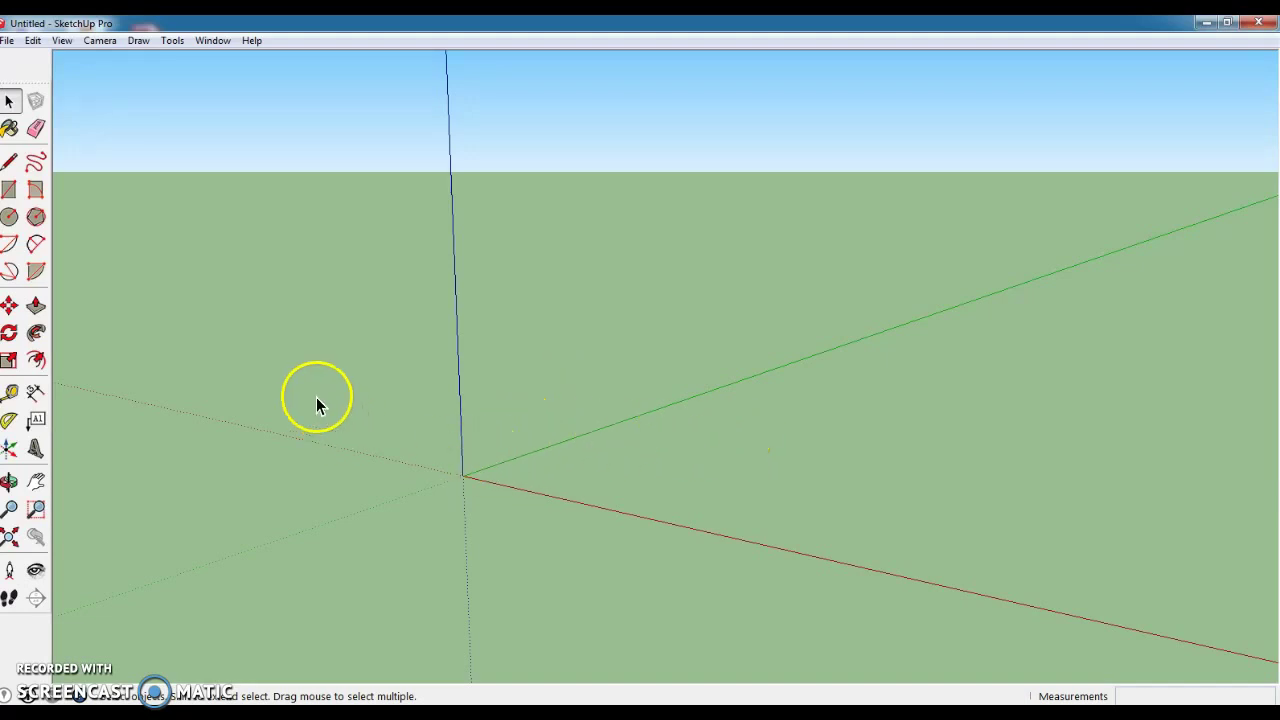
left_click(14, 164)
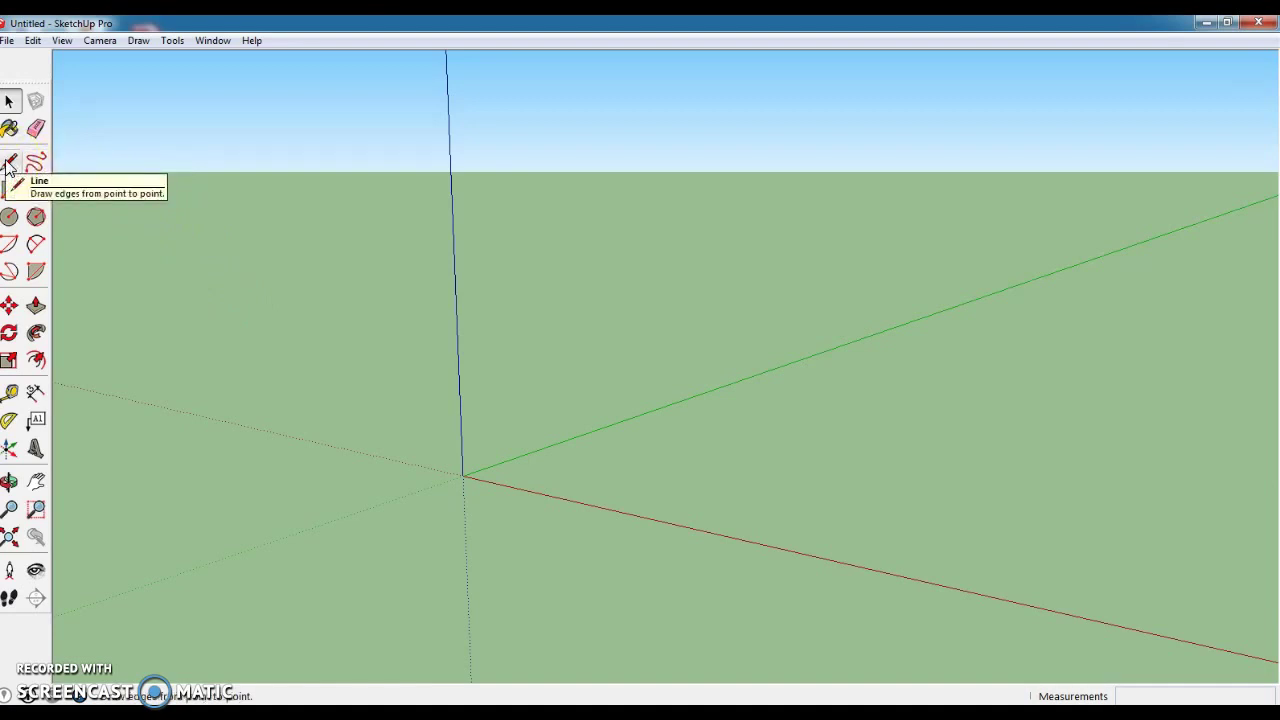
left_click(9, 192)
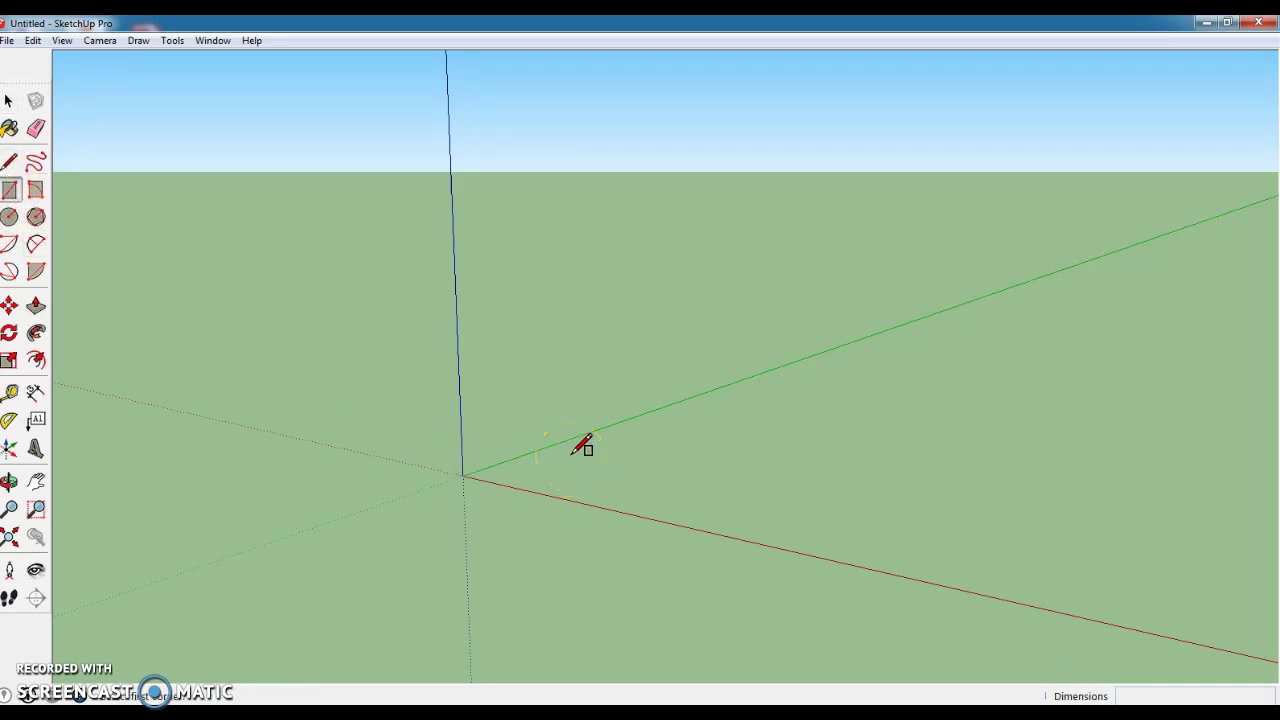
left_click_drag(573, 453, 1148, 697)
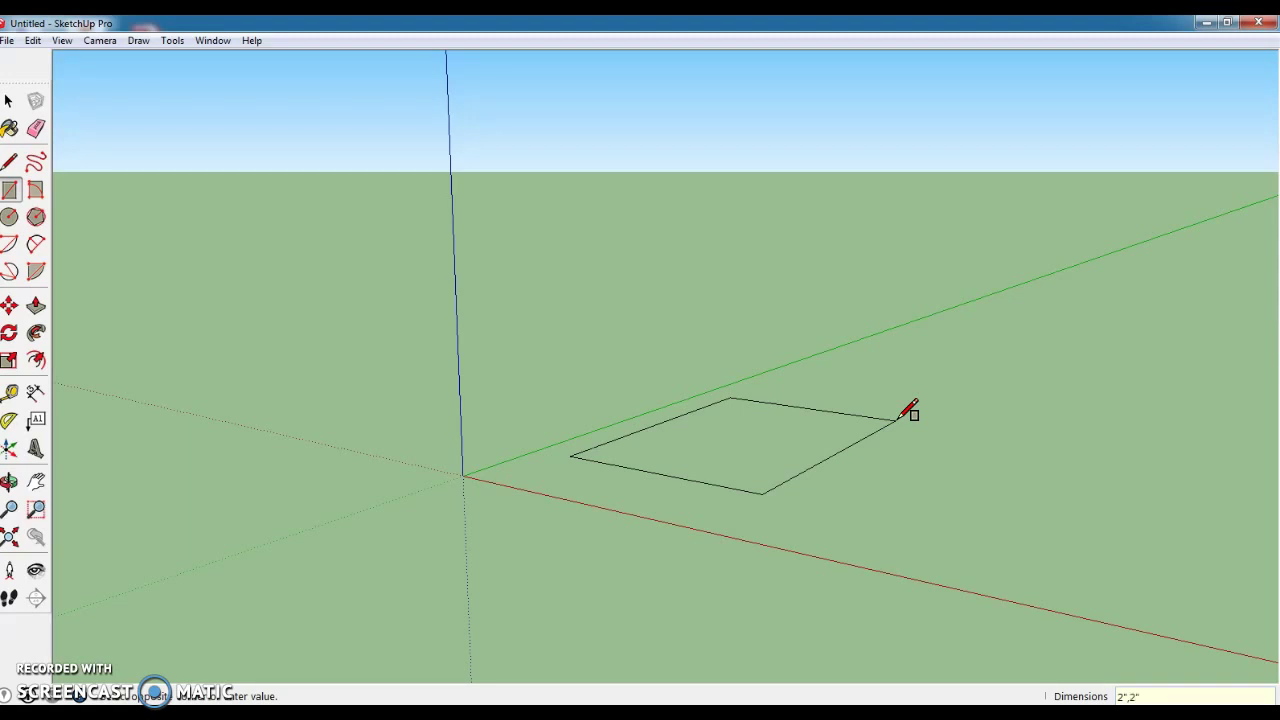
key("Escape")
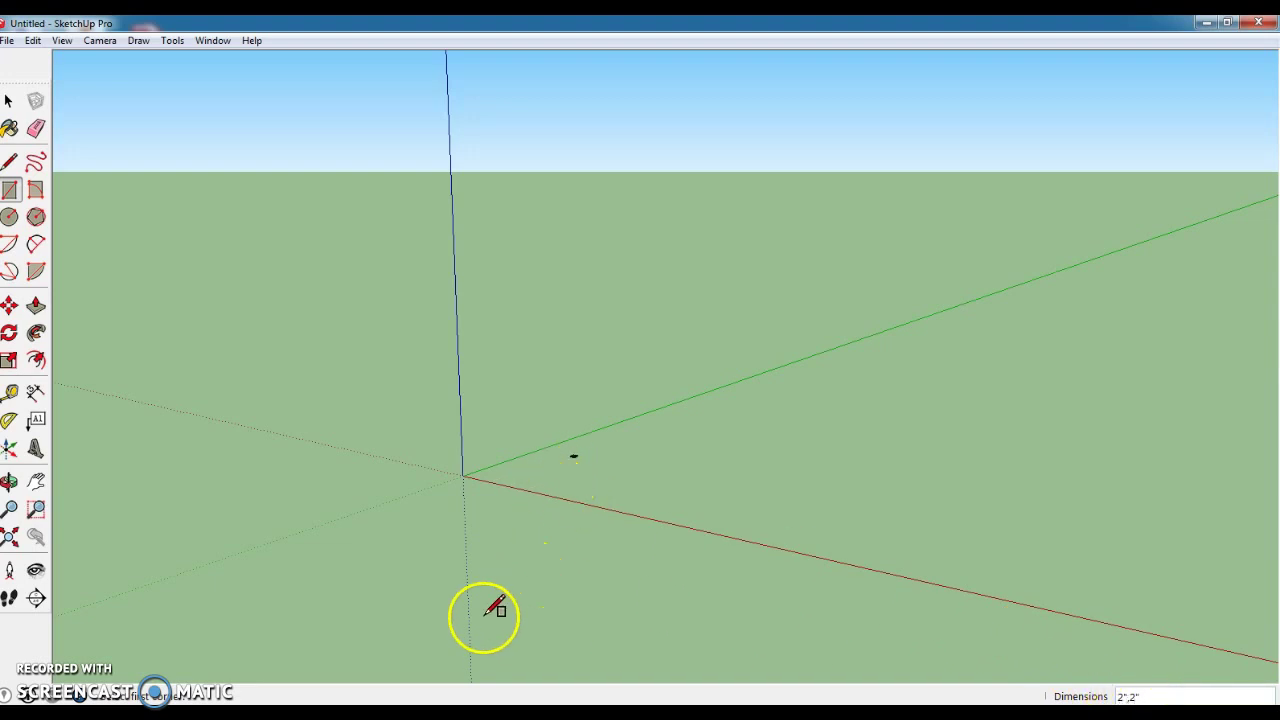
Step: Switch to the browser to examine the keyboard image for the inch mark and the Cube_Atherton.jpg reference picture, and return to SketchUp
left_click(463, 716)
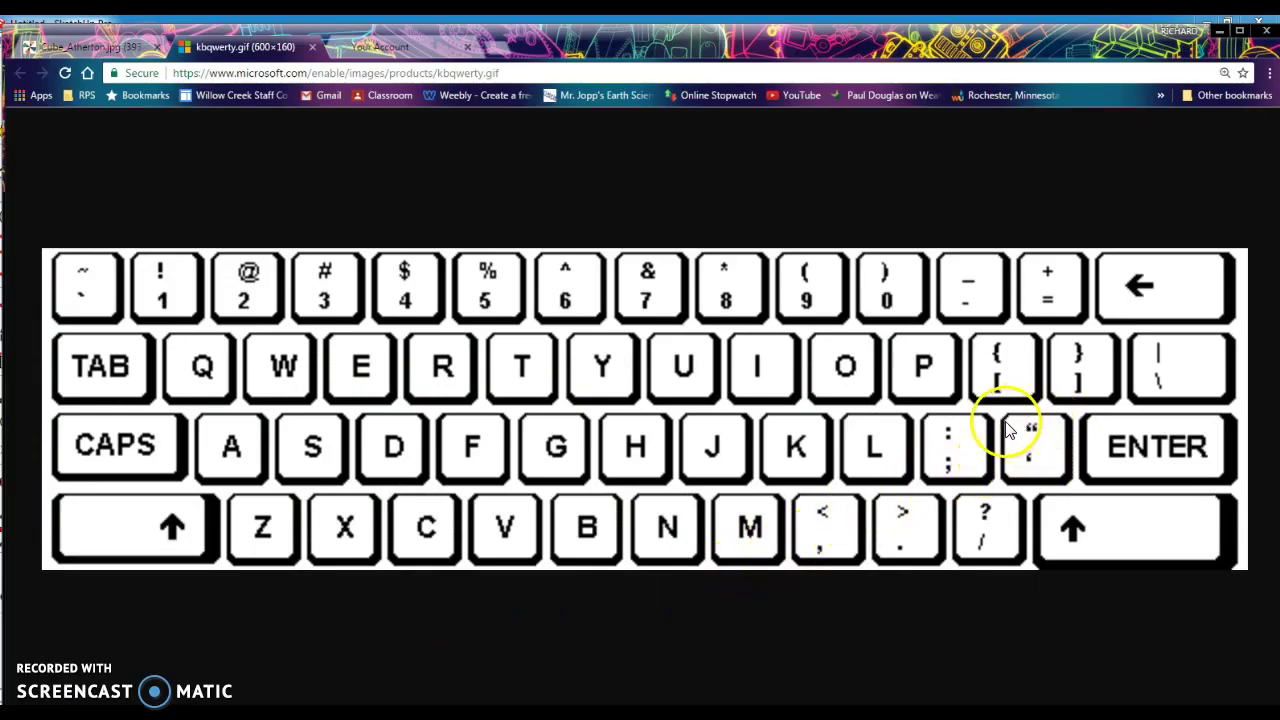
left_click(100, 47)
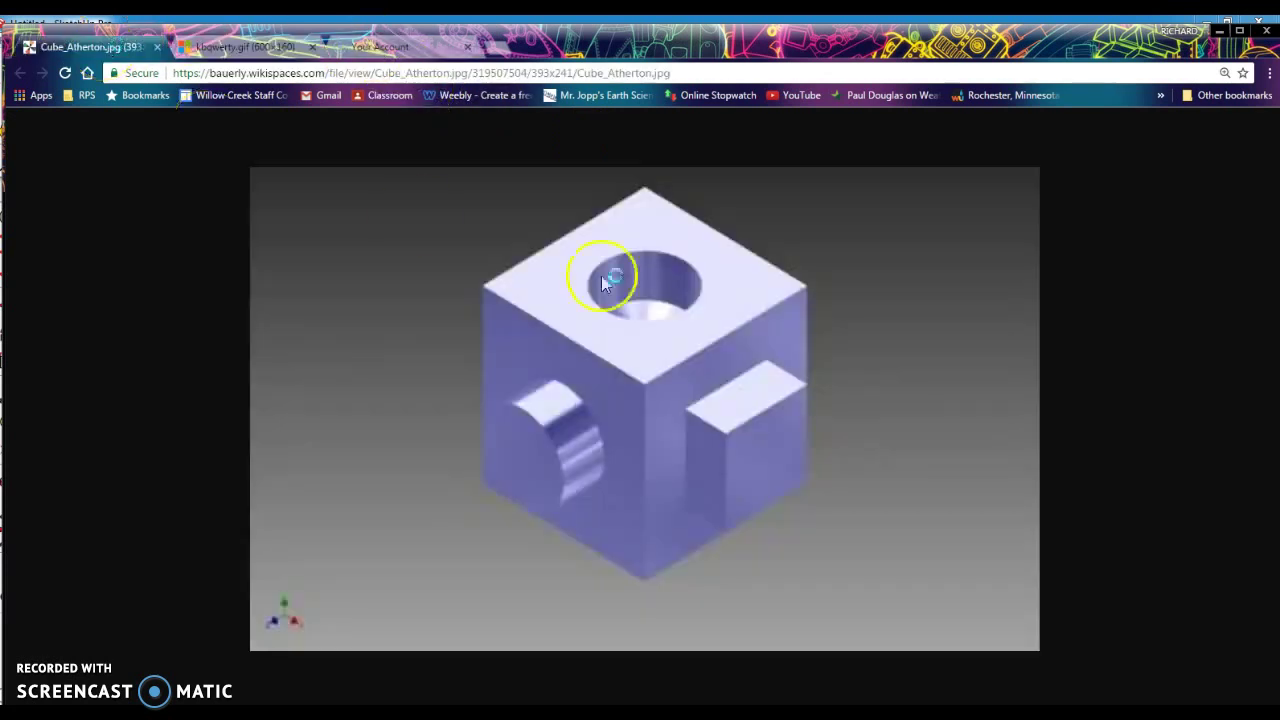
left_click(240, 50)
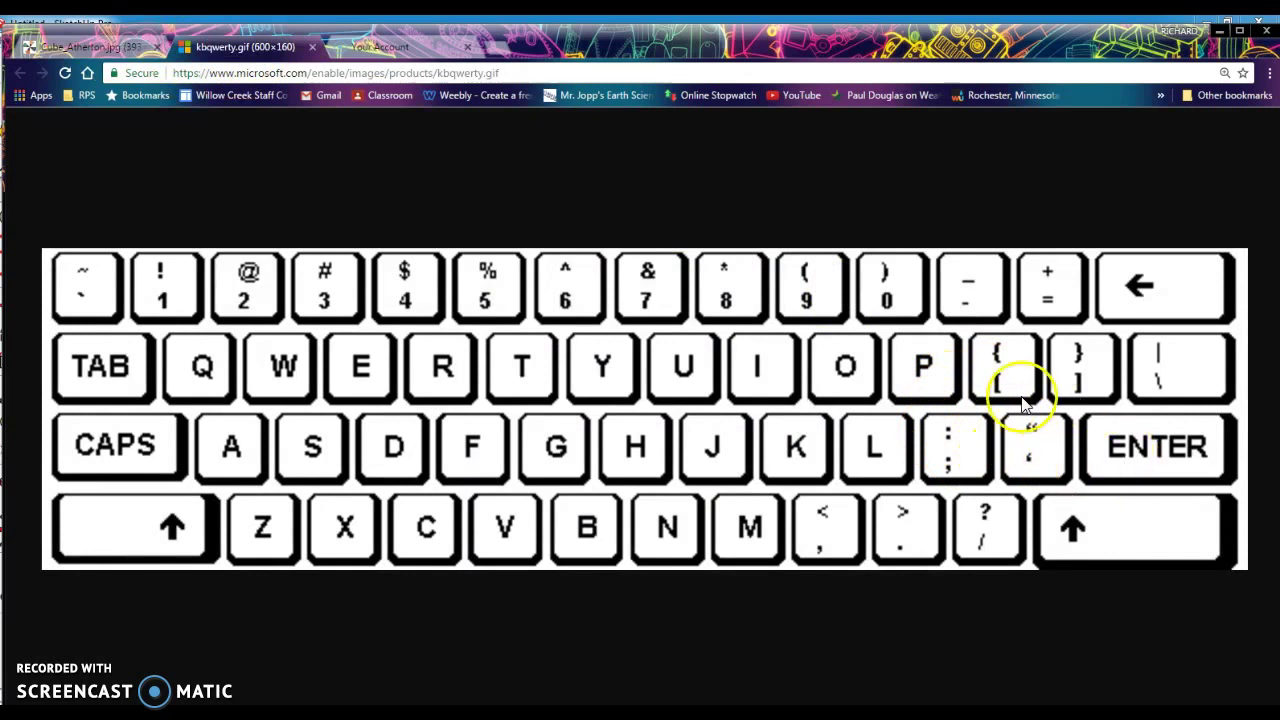
key("alt+Tab")
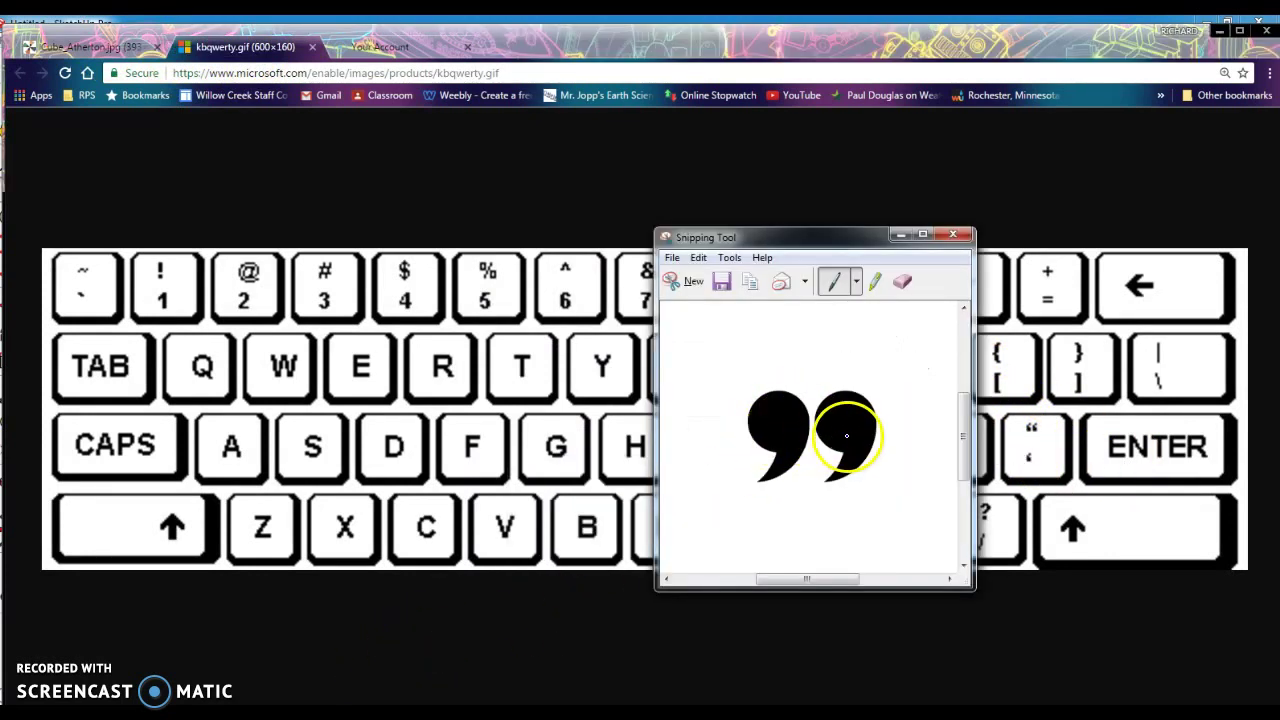
left_click(901, 234)
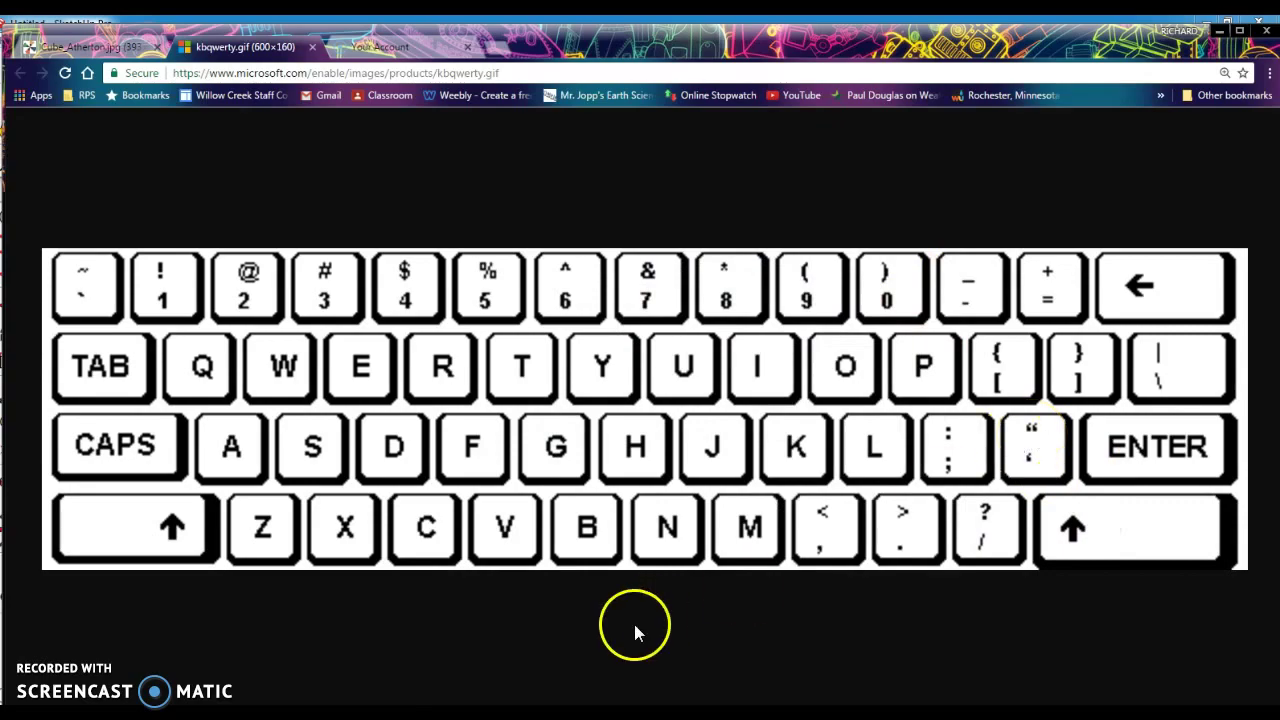
left_click(597, 690)
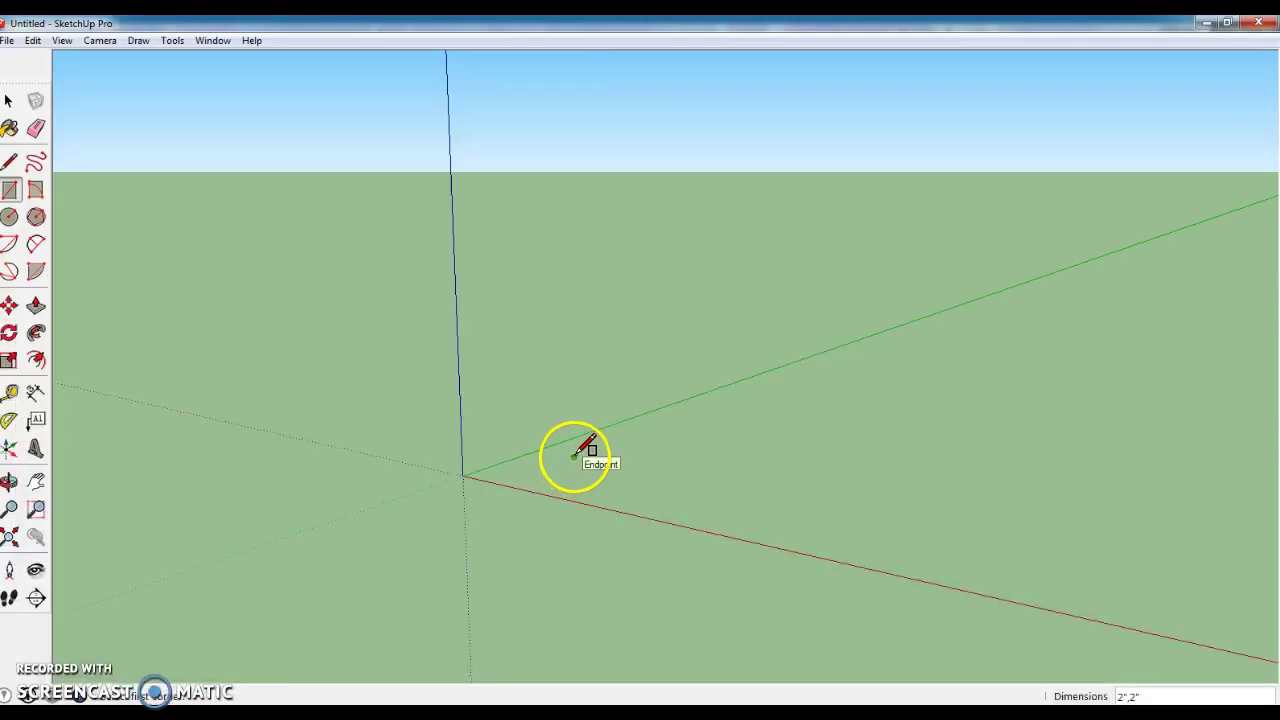
Step: Push/Pull the small square upward by 2 inches to form a cube
scroll(574, 456, "up", 1)
scroll(574, 456, "up", 3)
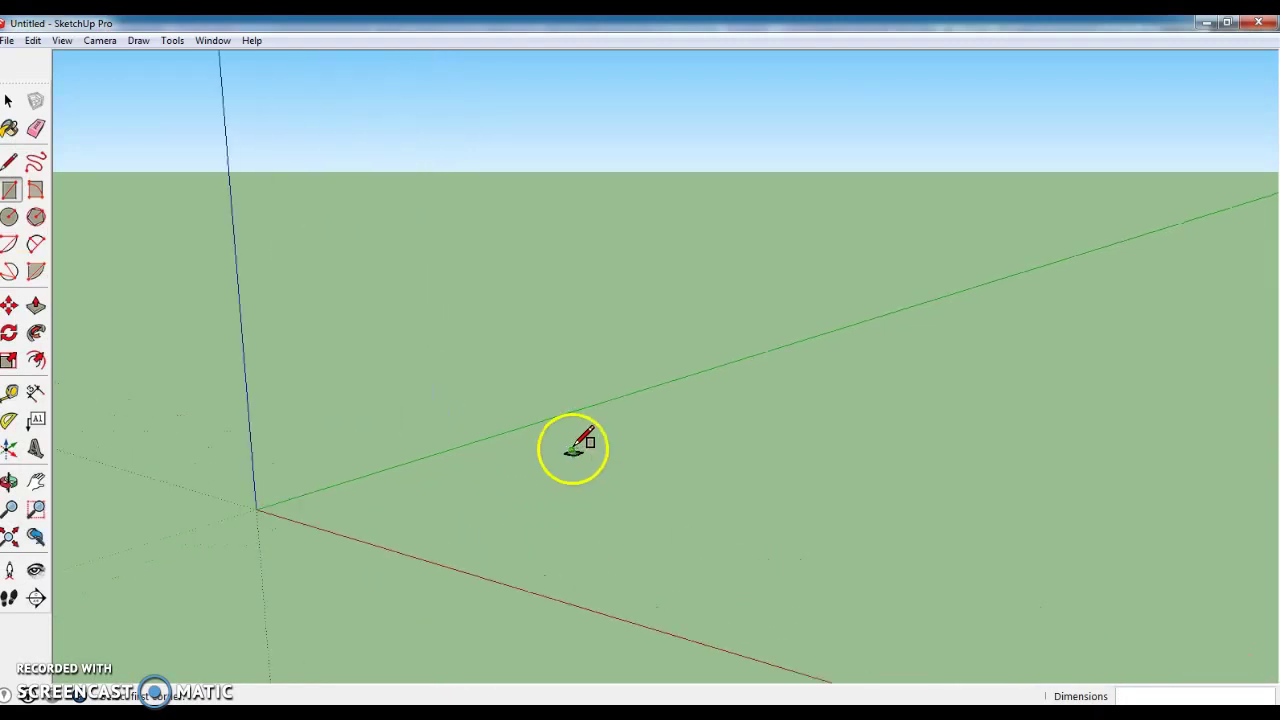
scroll(573, 452, "up", 3)
left_click(572, 450)
left_click(578, 456)
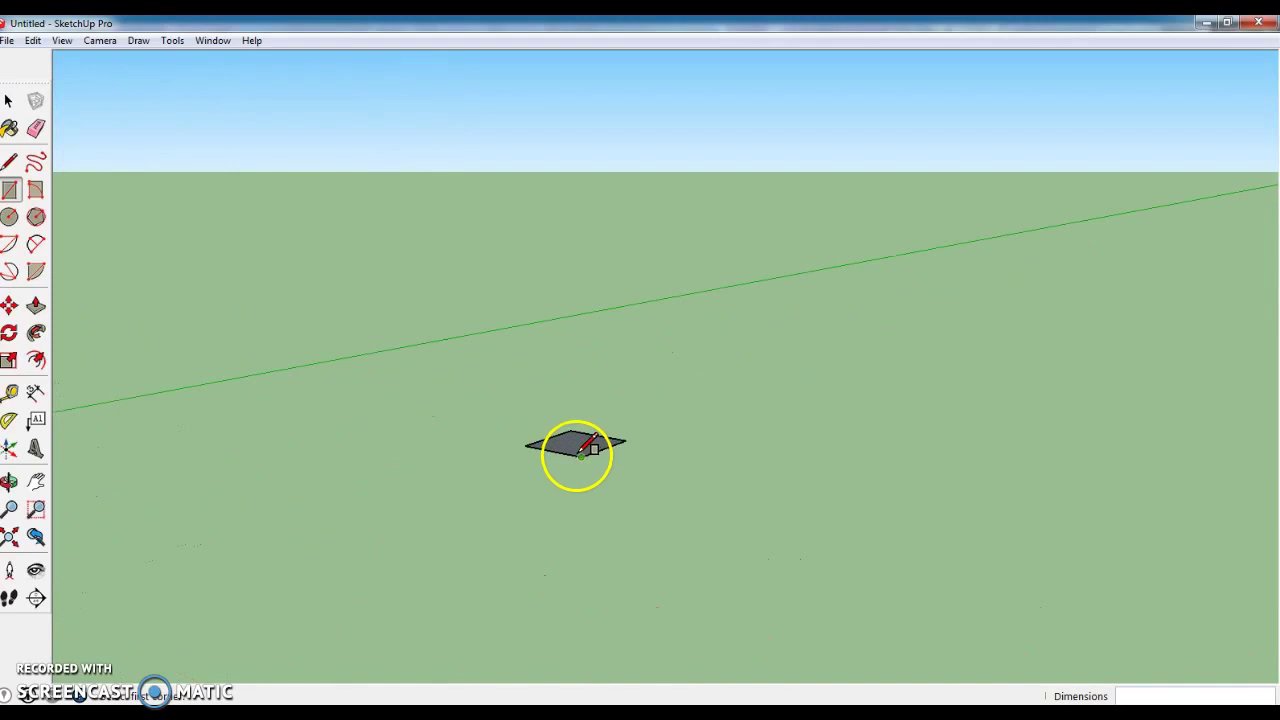
scroll(578, 455, "up", 6)
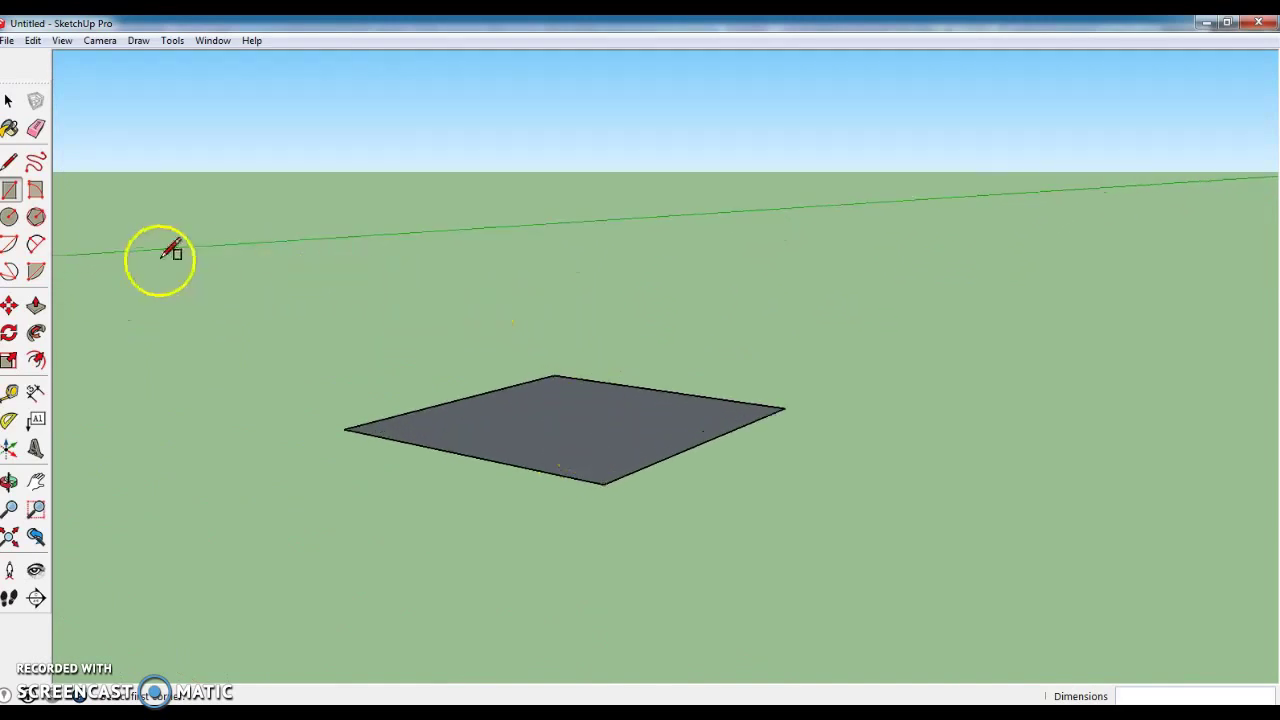
left_click(40, 308)
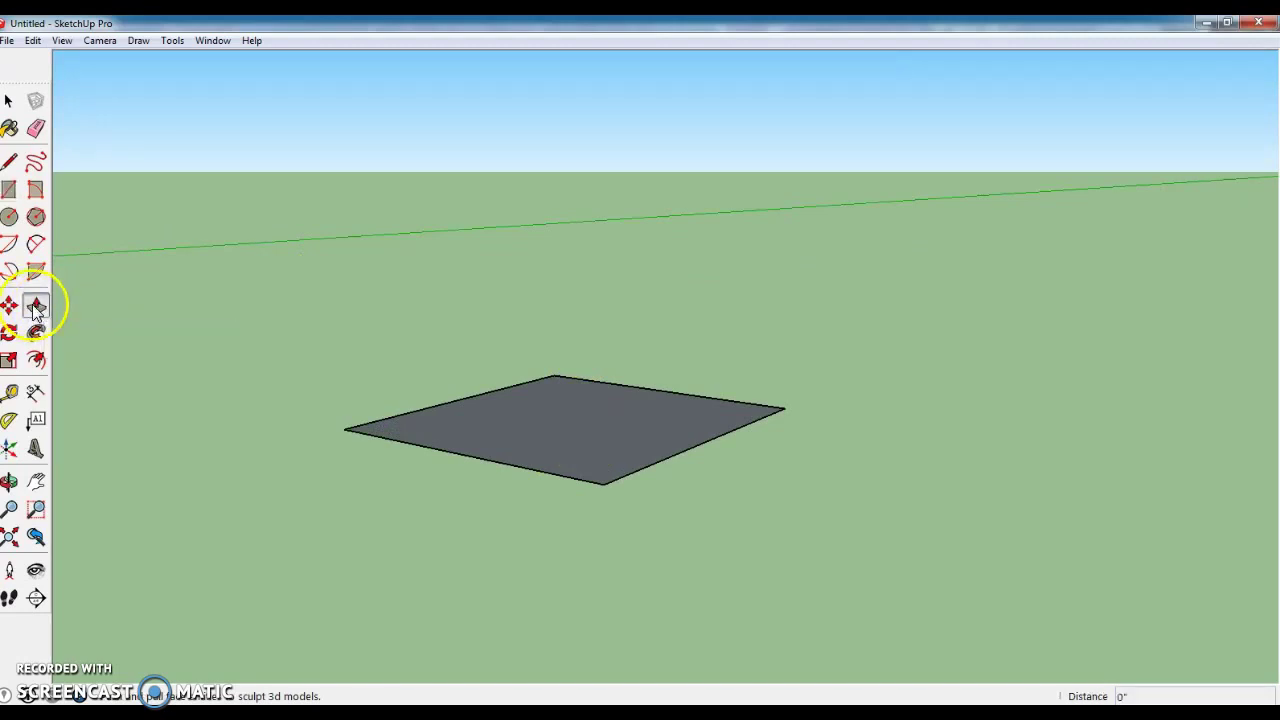
left_click(557, 441)
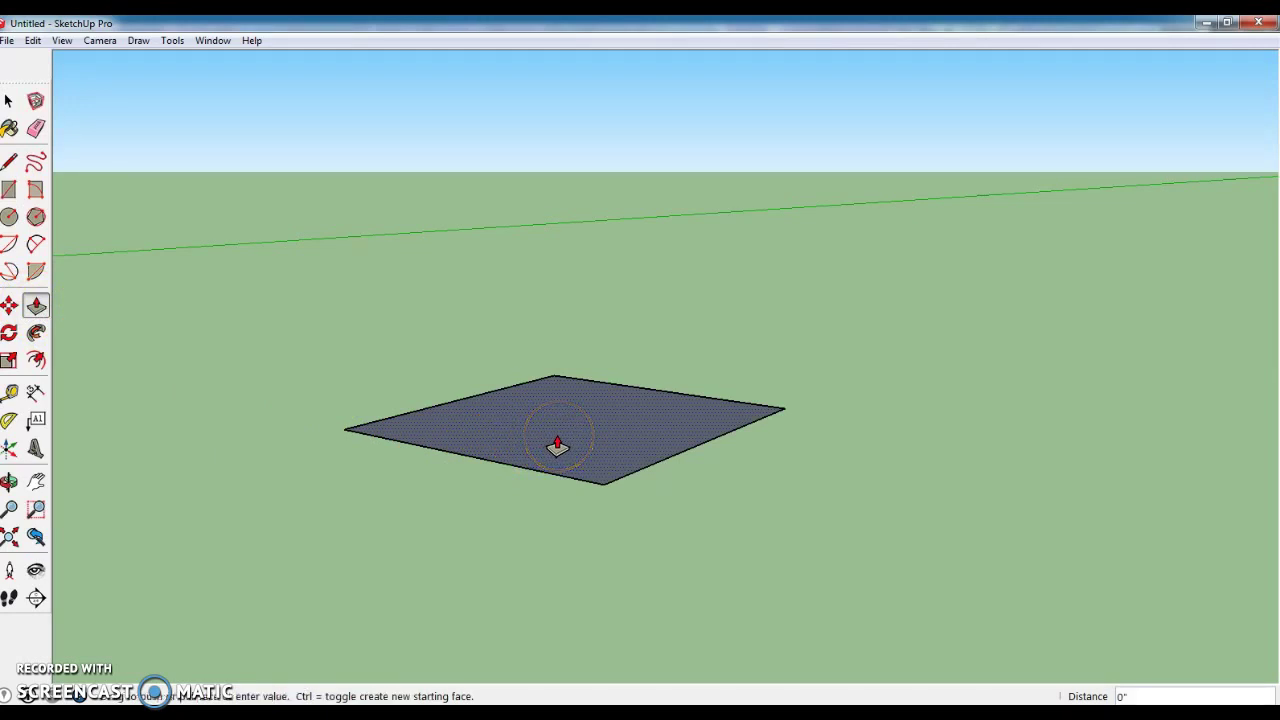
left_click_drag(557, 446, 578, 101)
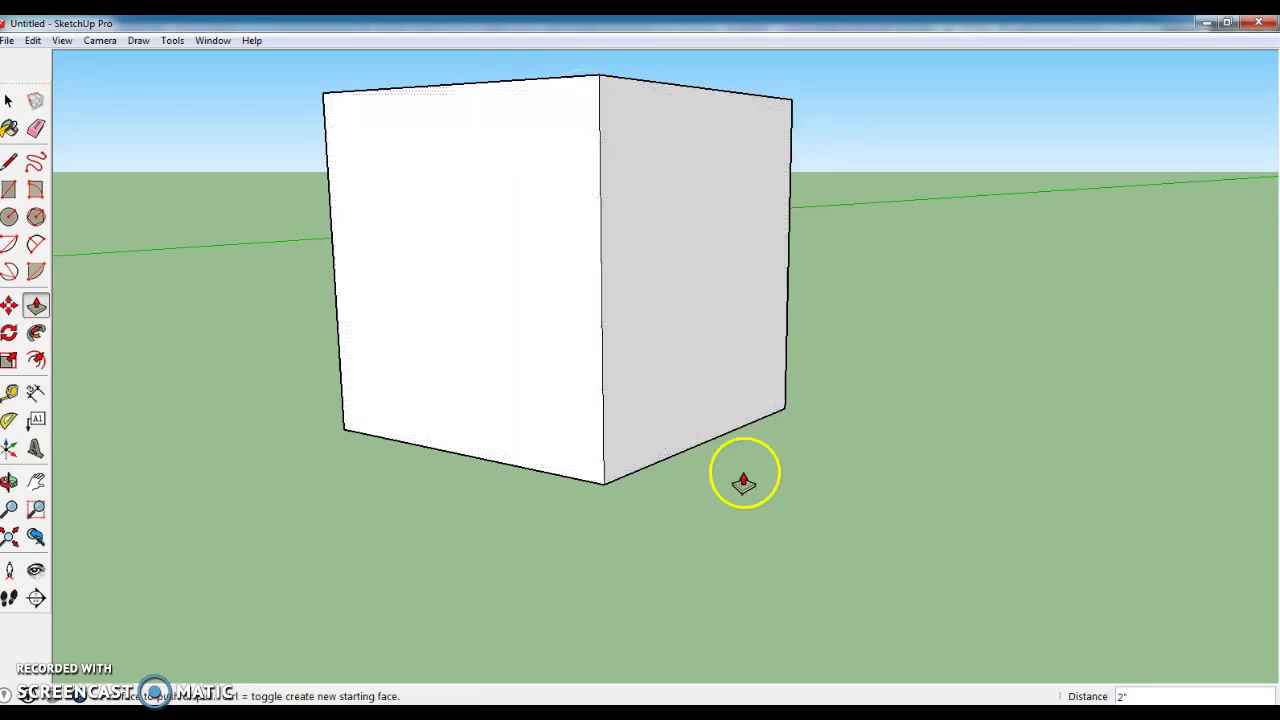
Step: Draw two diagonal lines between opposite corners of one of the cube's side faces
left_click(529, 341)
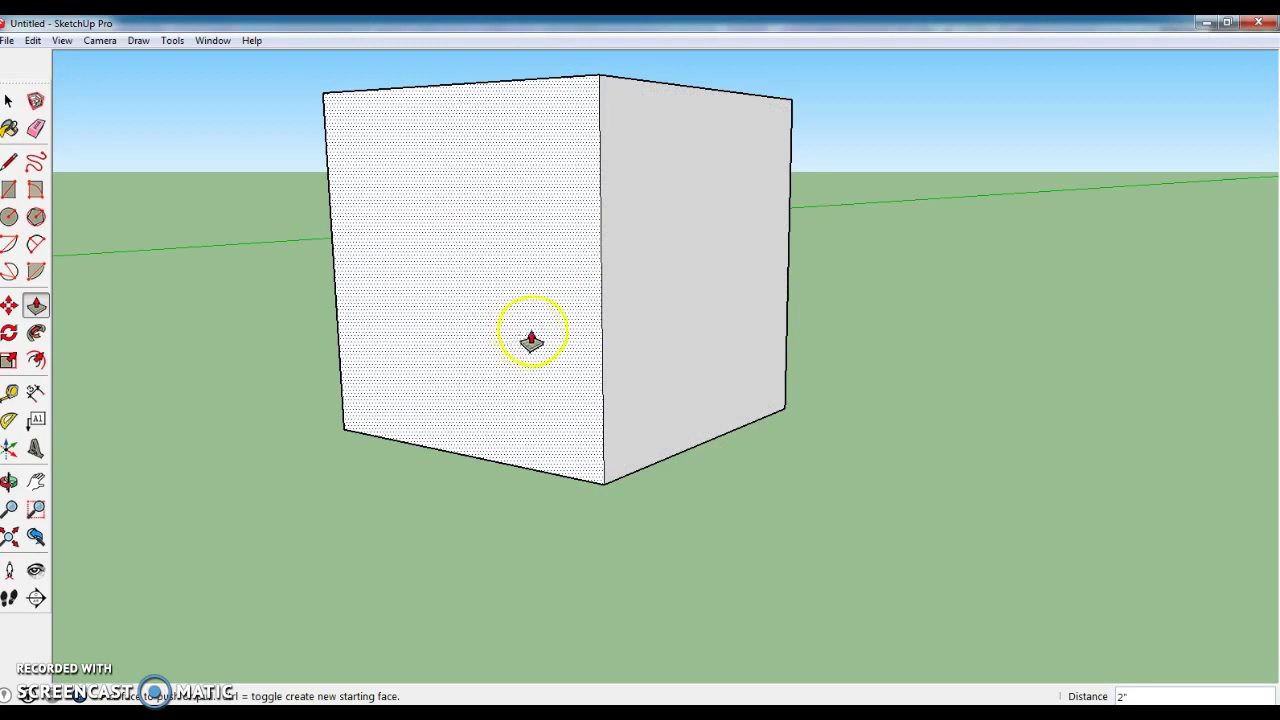
middle_click_drag(540, 337, 452, 424)
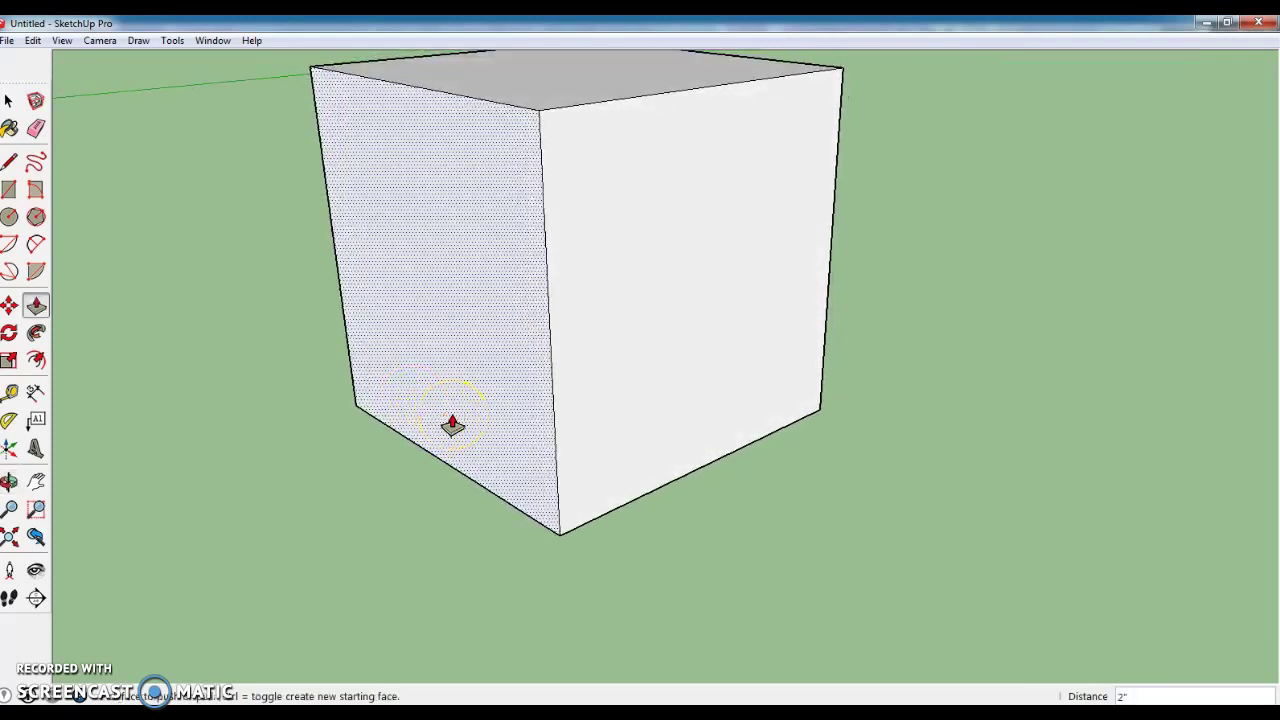
middle_click_drag(452, 416, 452, 514)
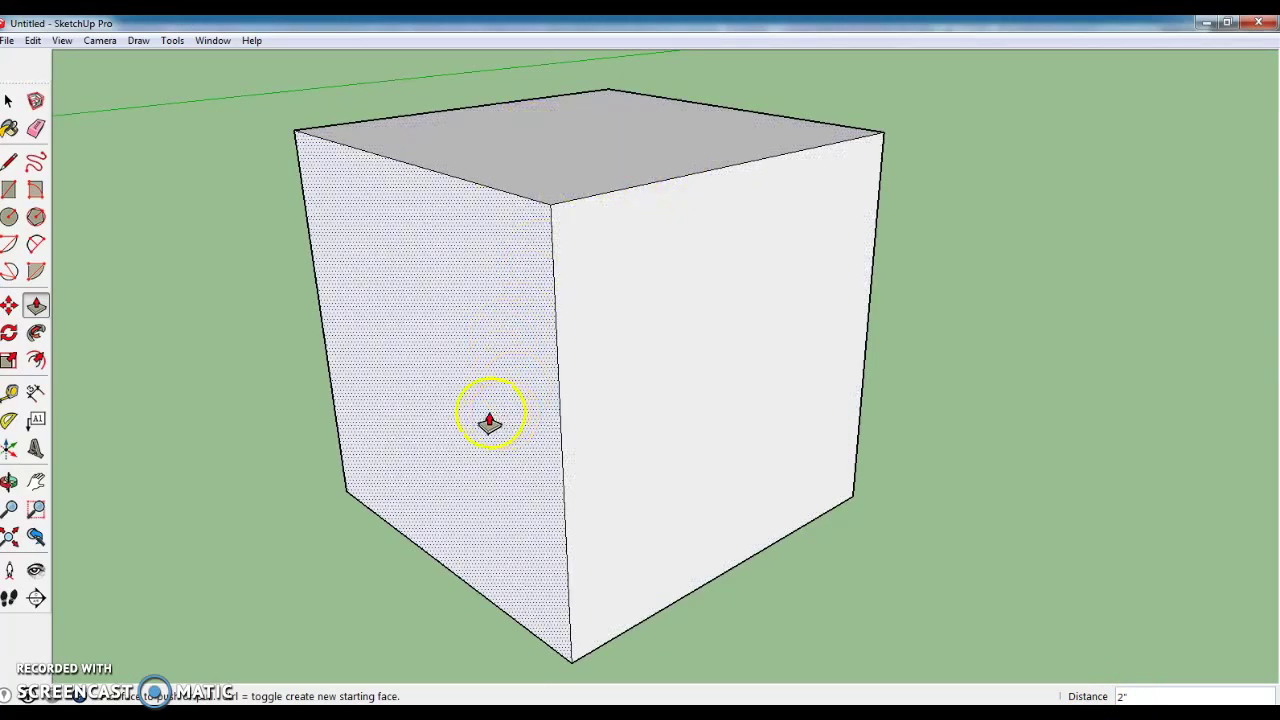
middle_click_drag(445, 392, 771, 334)
key("p")
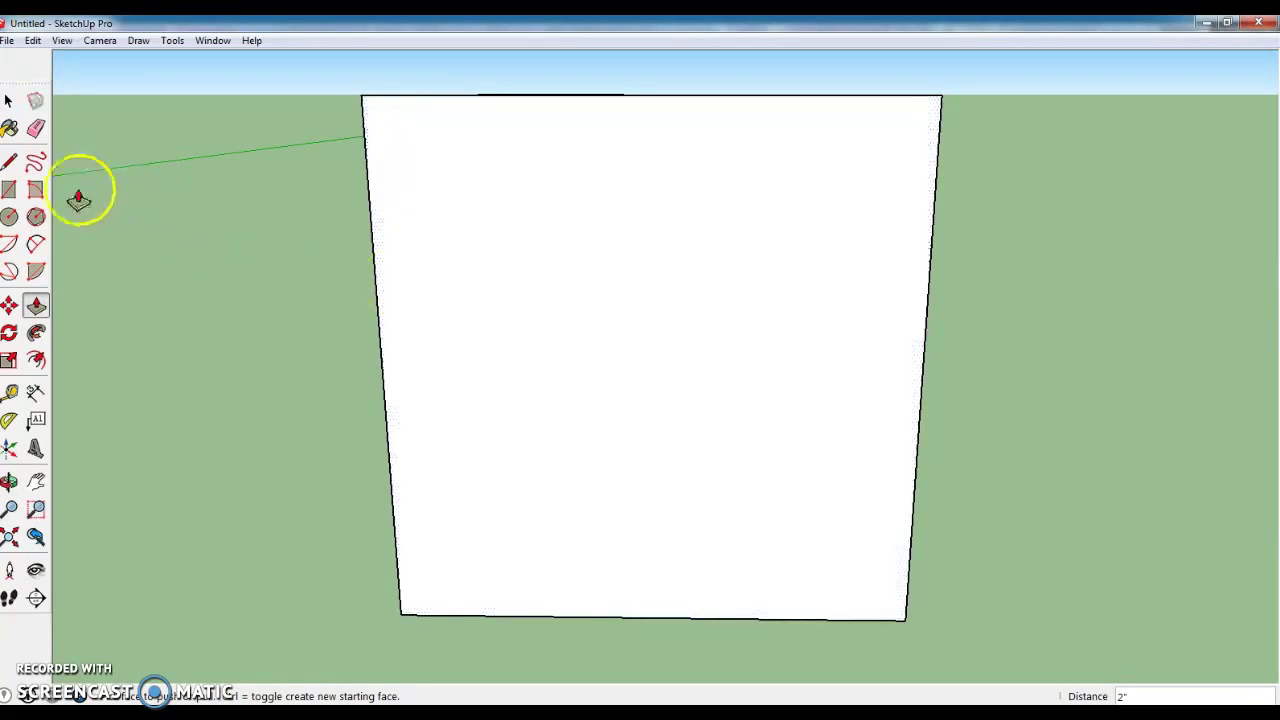
left_click(11, 165)
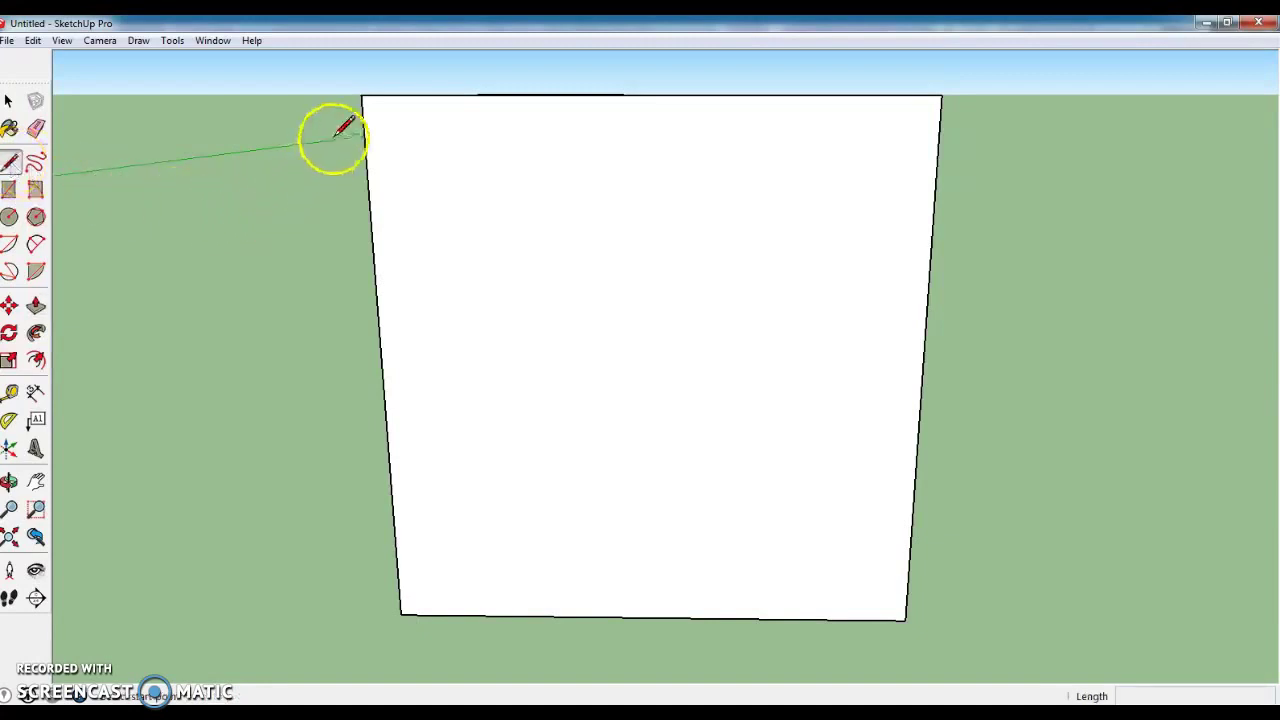
left_click(361, 96)
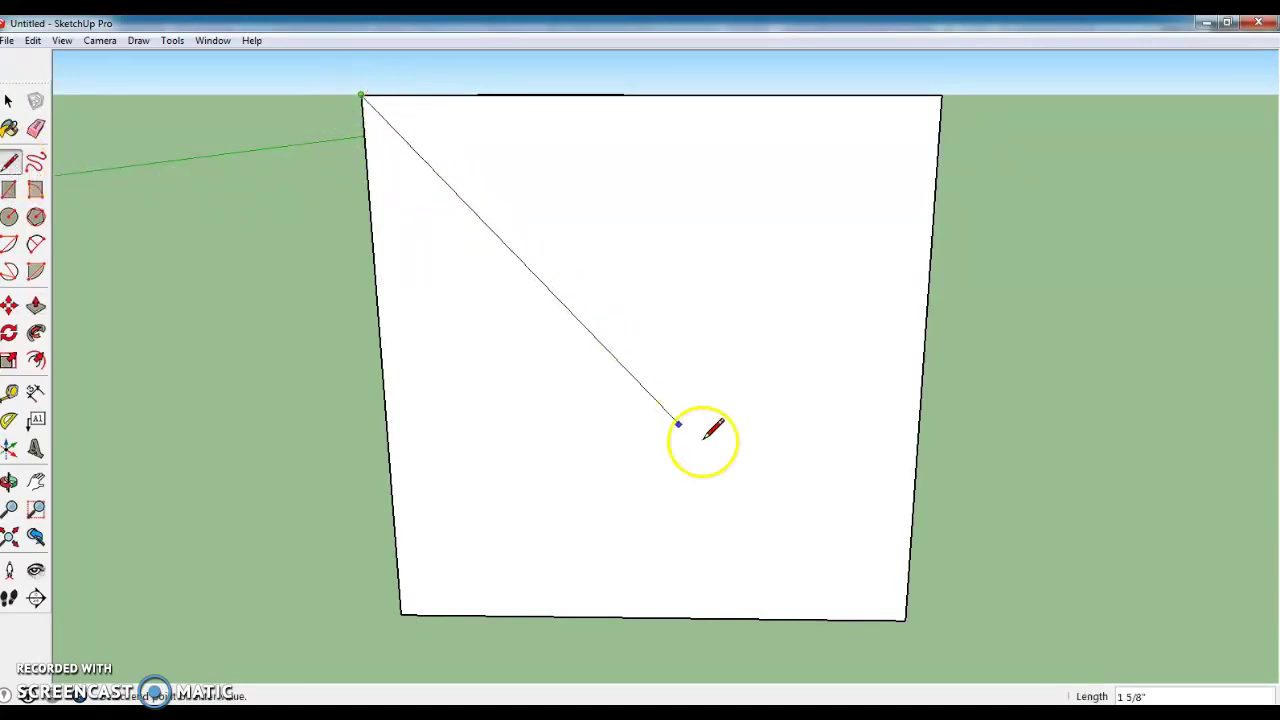
left_click(905, 618)
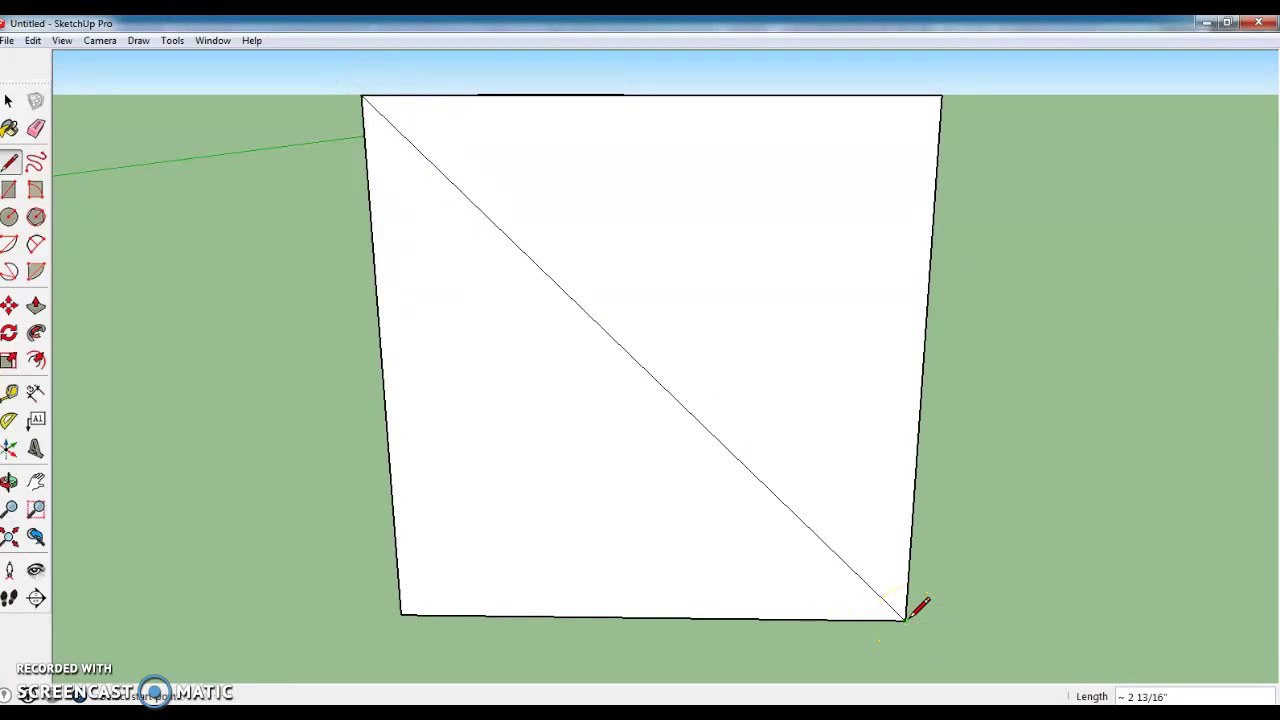
left_click(401, 613)
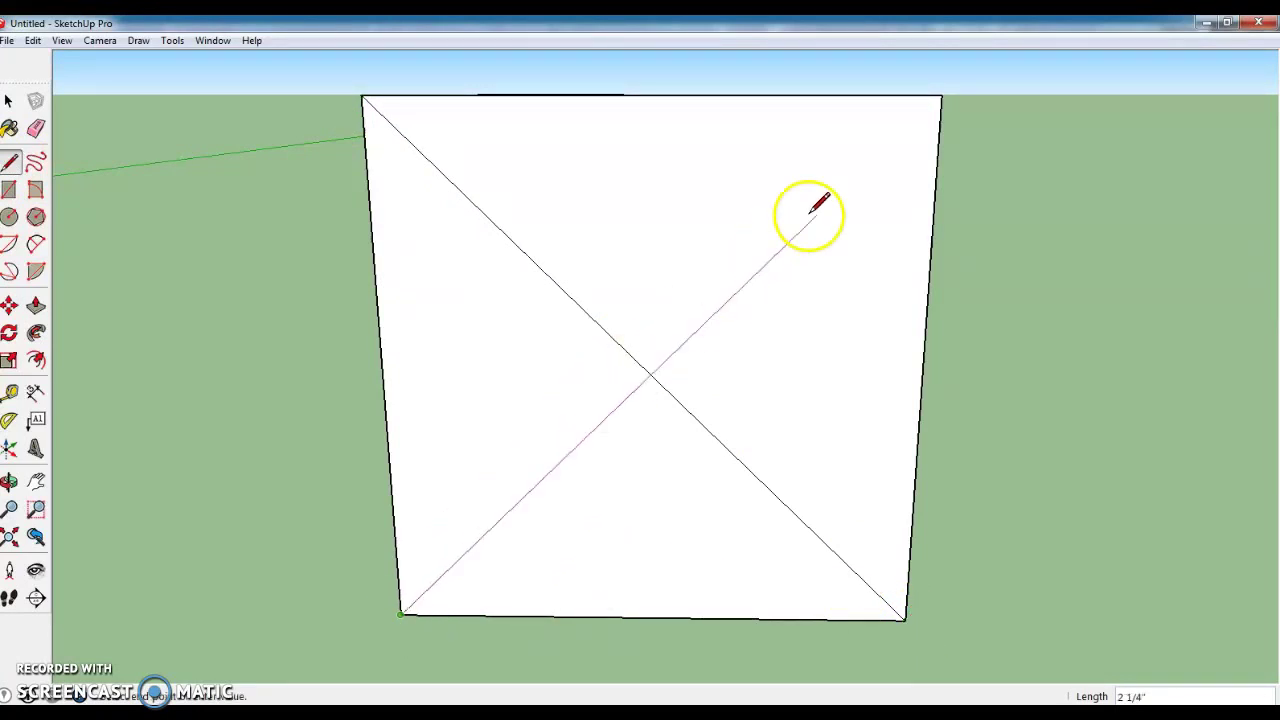
left_click(940, 97)
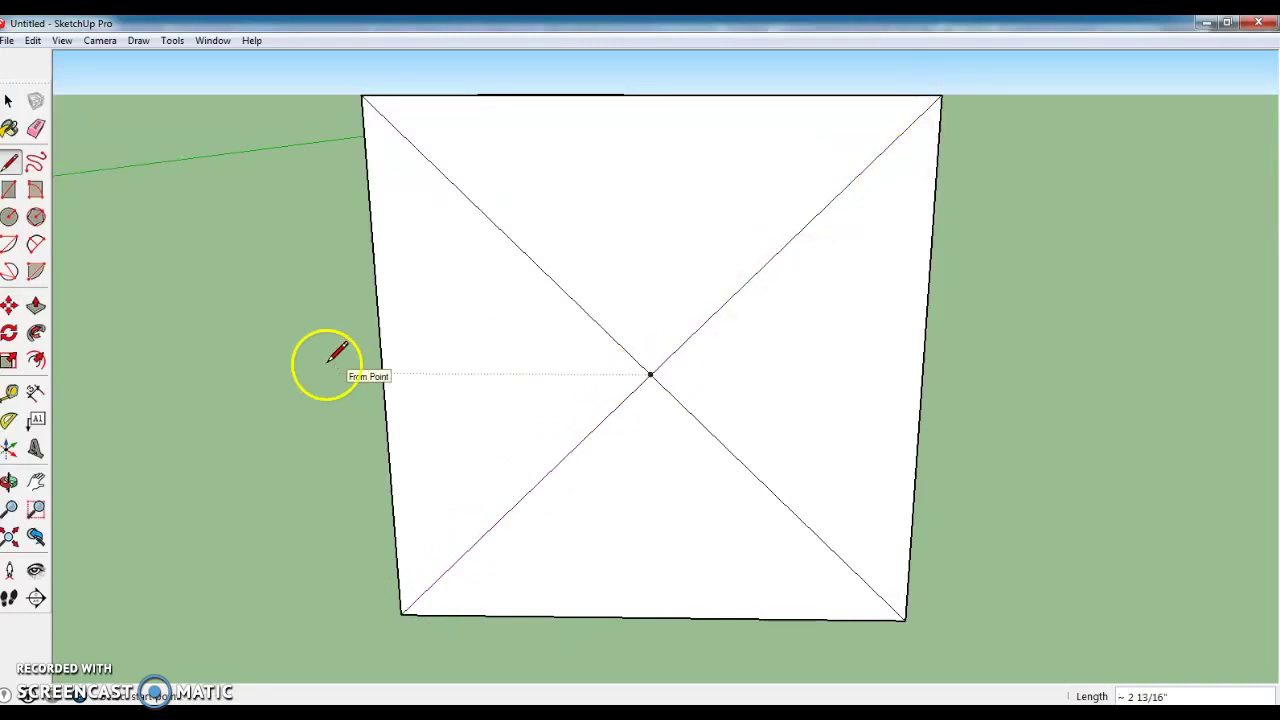
Step: Draw a circle with a 1/2 inch radius centred where the side face's diagonals cross
left_click(10, 218)
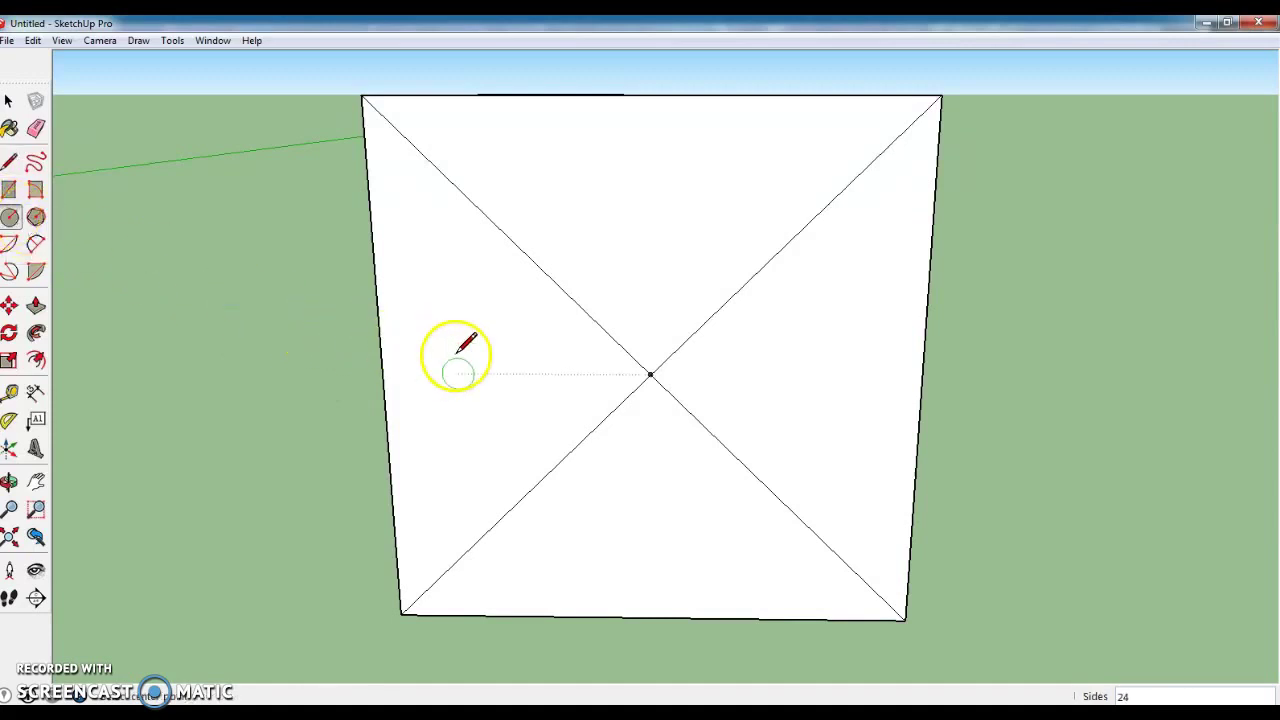
left_click(650, 374)
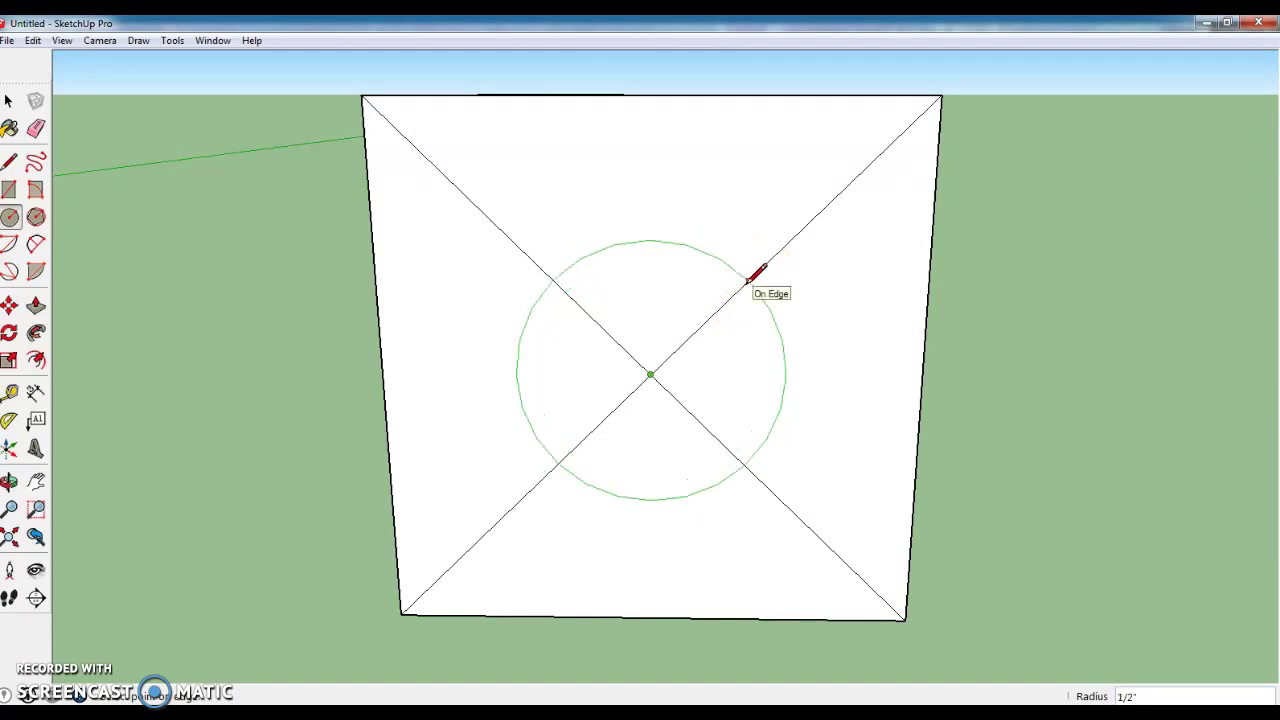
left_click(750, 280)
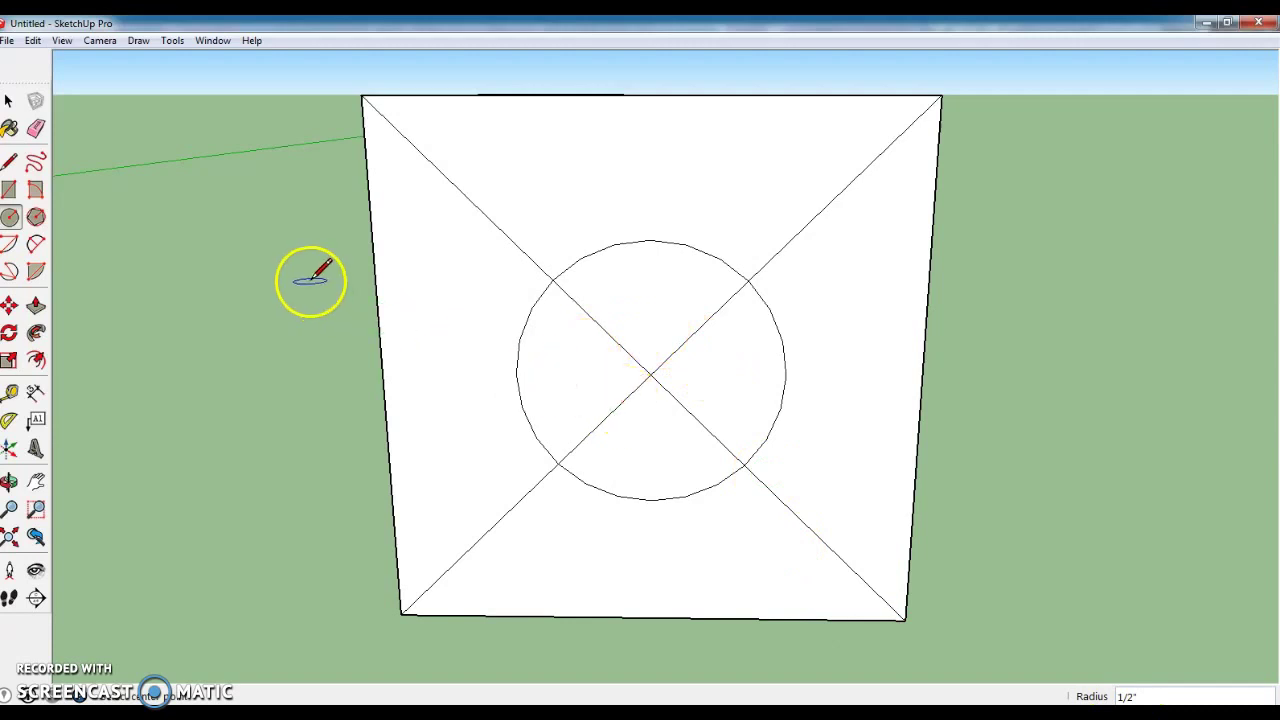
Step: Erase all segments of the diagonal lines inside and outside the circle on the side face
left_click(35, 130)
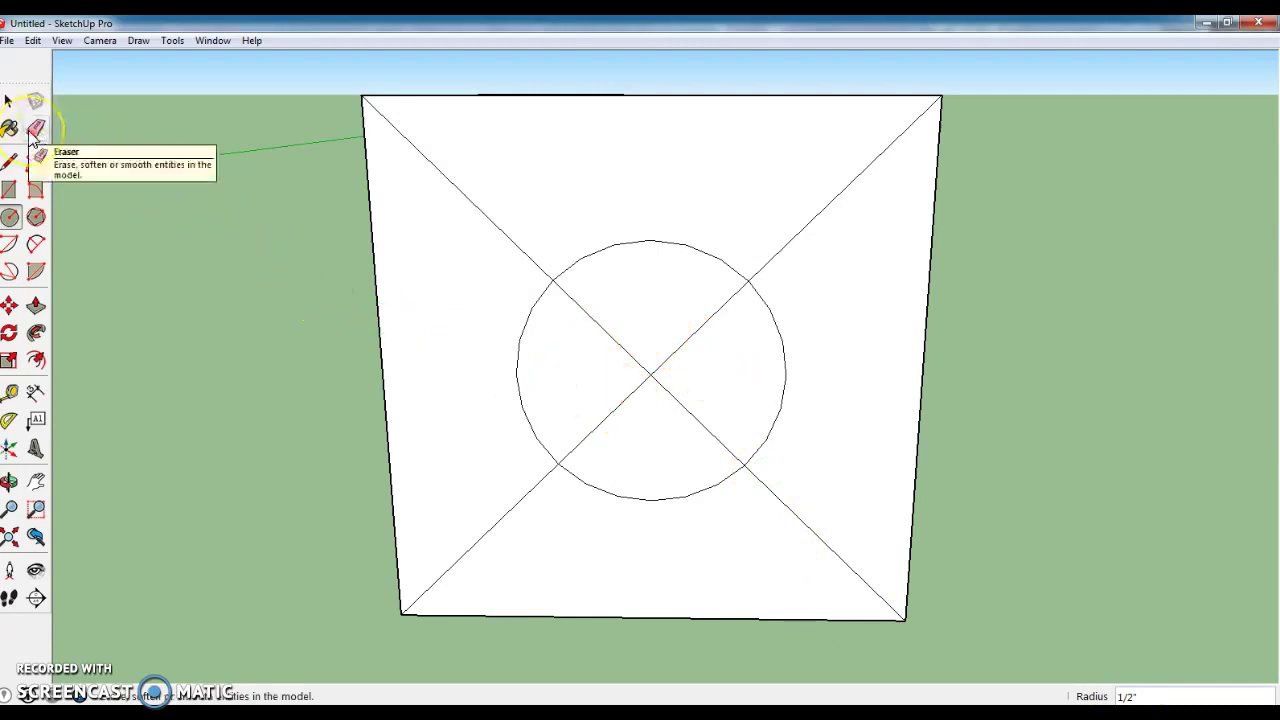
mouse_move(572, 392)
left_mouse_down()
mouse_move(734, 380)
mouse_move(646, 334)
mouse_move(634, 394)
mouse_move(713, 385)
left_mouse_up()
mouse_move(833, 261)
left_mouse_down()
mouse_move(732, 229)
mouse_move(534, 259)
mouse_move(505, 407)
mouse_move(637, 543)
mouse_move(808, 497)
mouse_move(823, 471)
left_mouse_up()
key("o")
mouse_move(691, 360)
left_mouse_down()
mouse_move(588, 394)
mouse_move(571, 386)
left_mouse_up()
key("e")
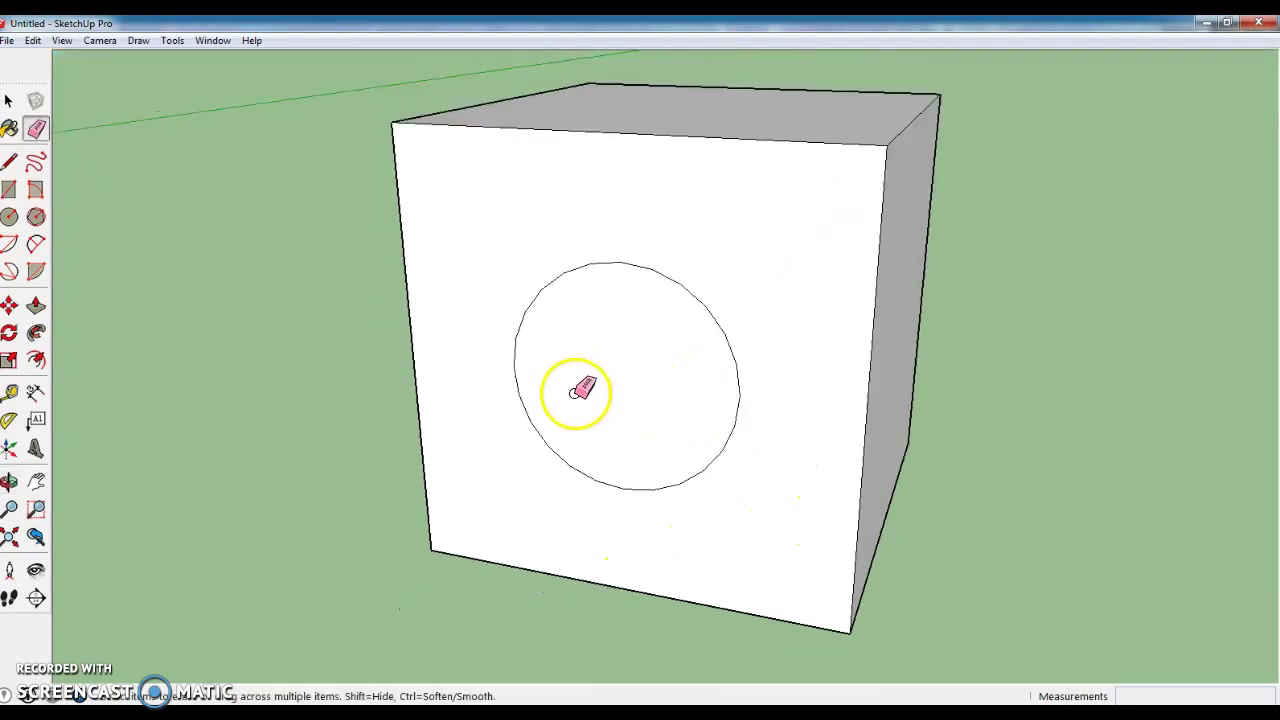
Step: Push/Pull the circle outward by 1/2 inch to form a cylinder on the cube's side face
left_click(36, 307)
left_click(609, 409)
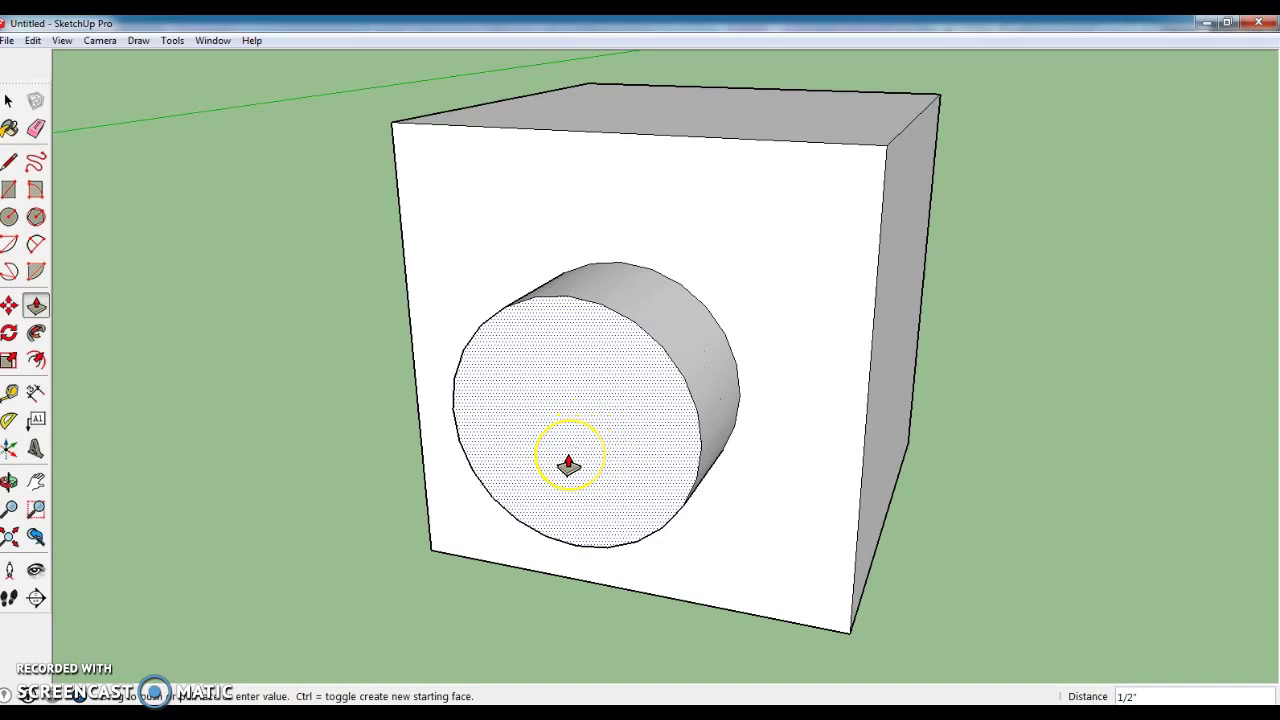
left_click(568, 465)
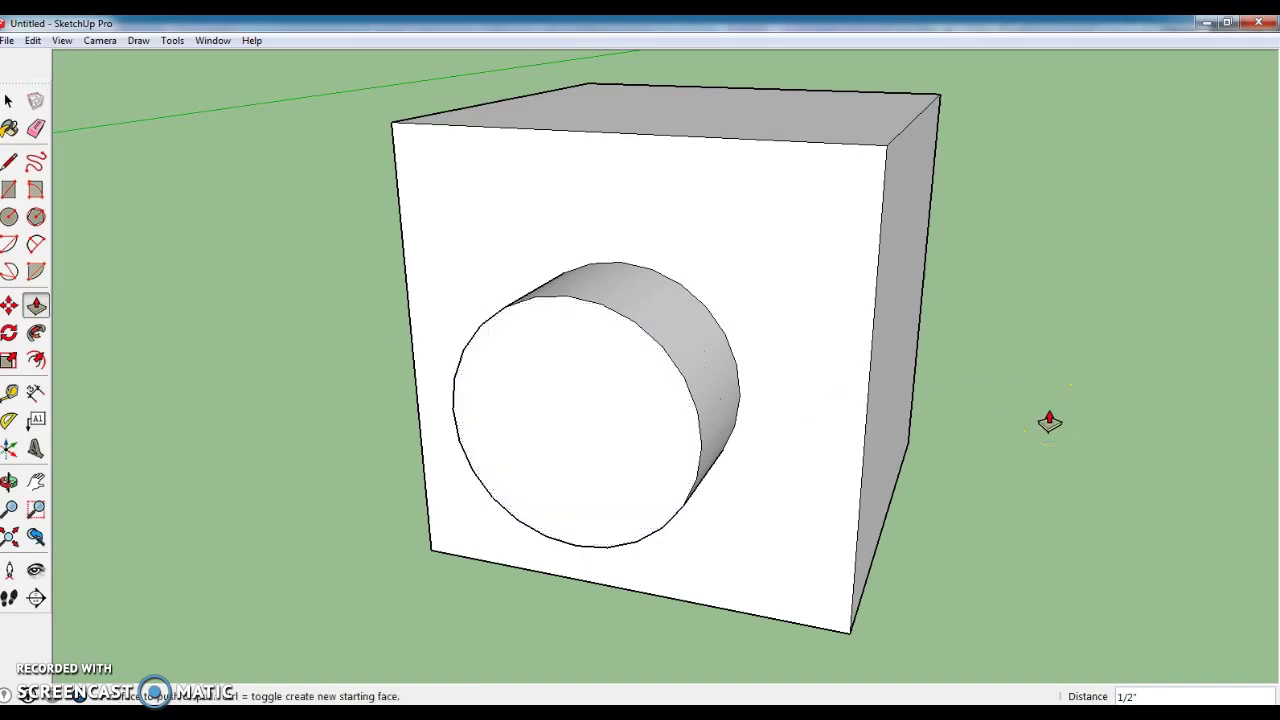
Step: Draw a circle with a 1/2 inch radius at the centre of the cube's top face
left_click_drag(866, 364, 612, 232)
middle_click_drag(585, 210, 731, 663)
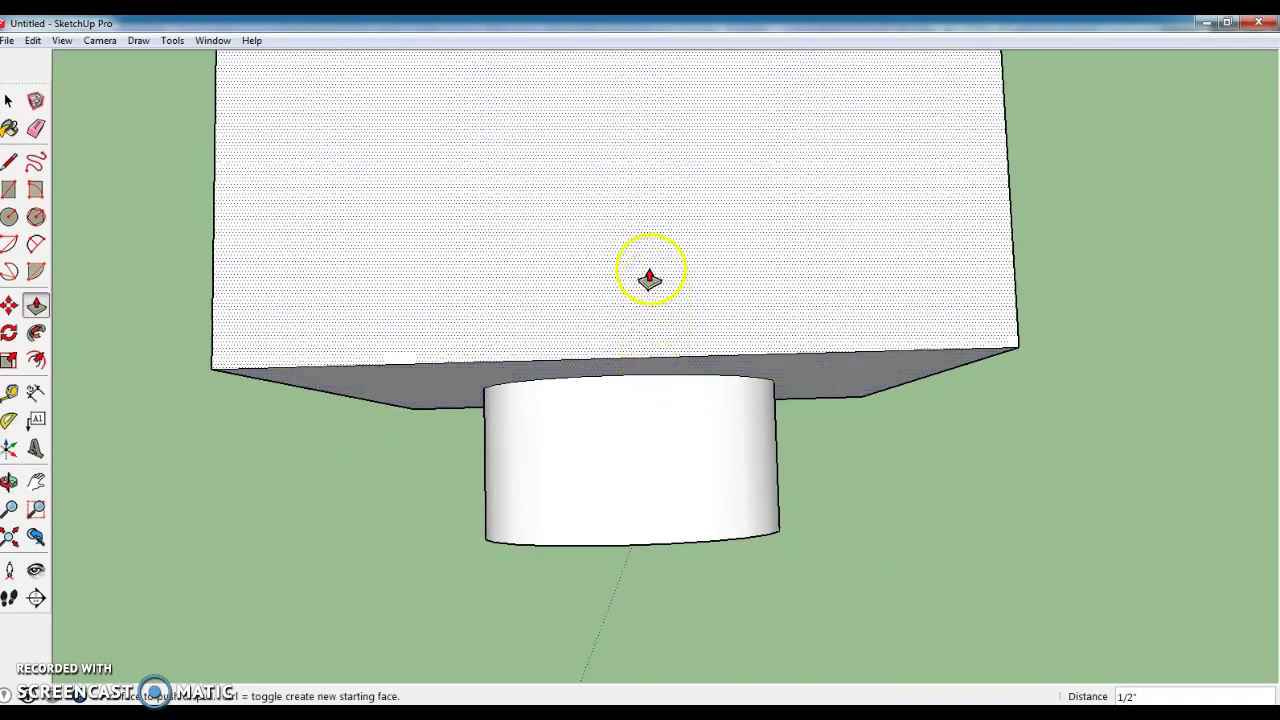
middle_click_drag(642, 263, 649, 541)
scroll(649, 541, "up", 1)
scroll(649, 541, "down", 5)
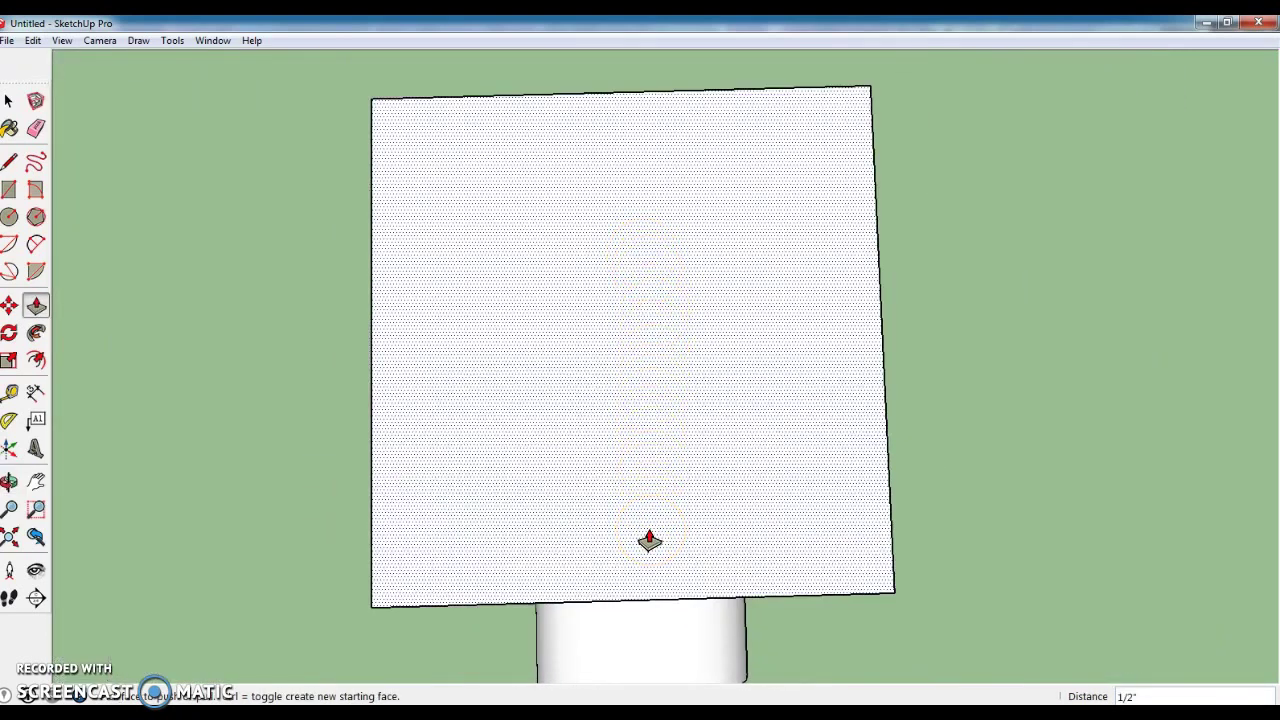
middle_click_drag(745, 330, 547, 336)
key("p")
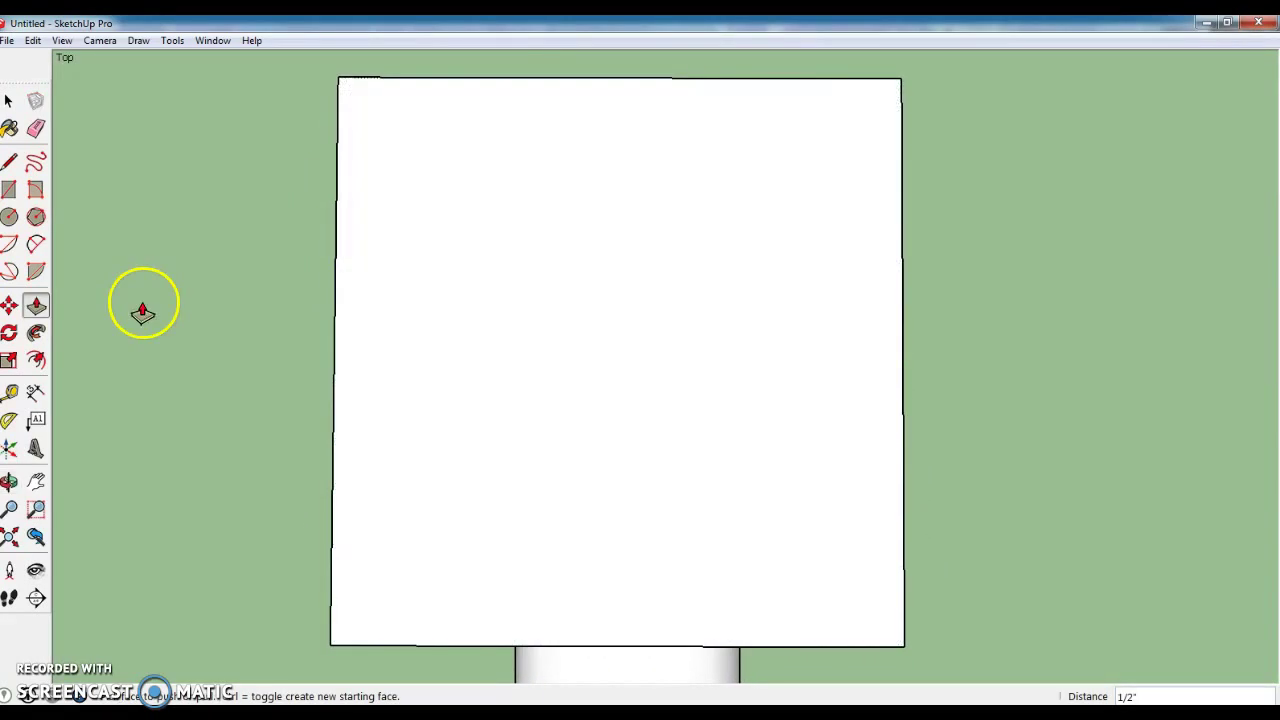
left_click(10, 218)
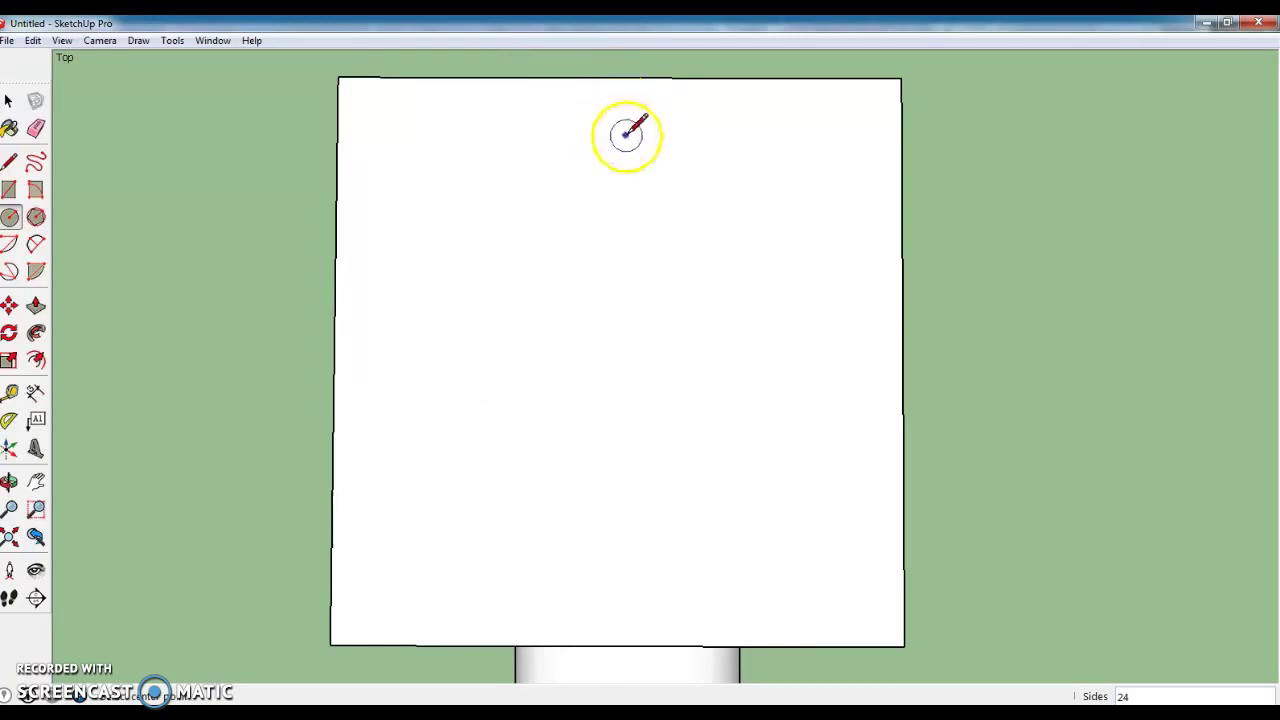
left_click(619, 357)
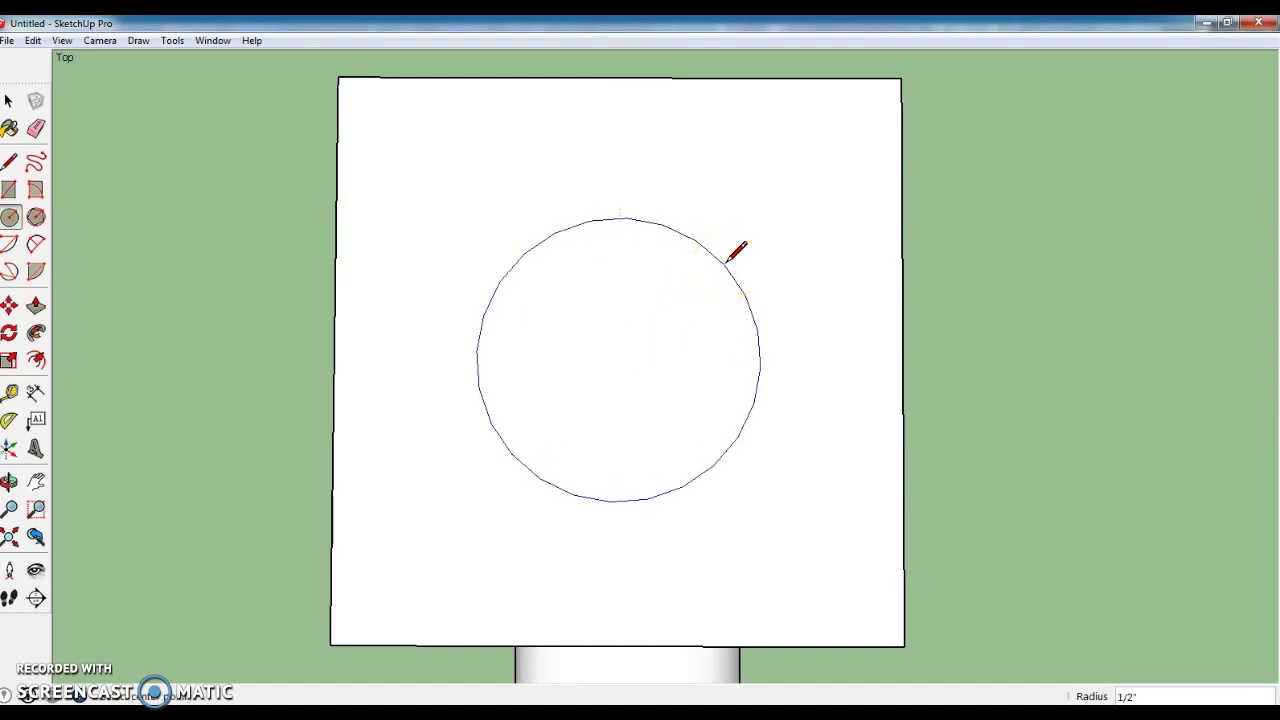
left_click(767, 218)
Step: Push/Pull the top face's circle 1/2 inch down into the cube to form a round recess
middle_click_drag(789, 200, 573, 108)
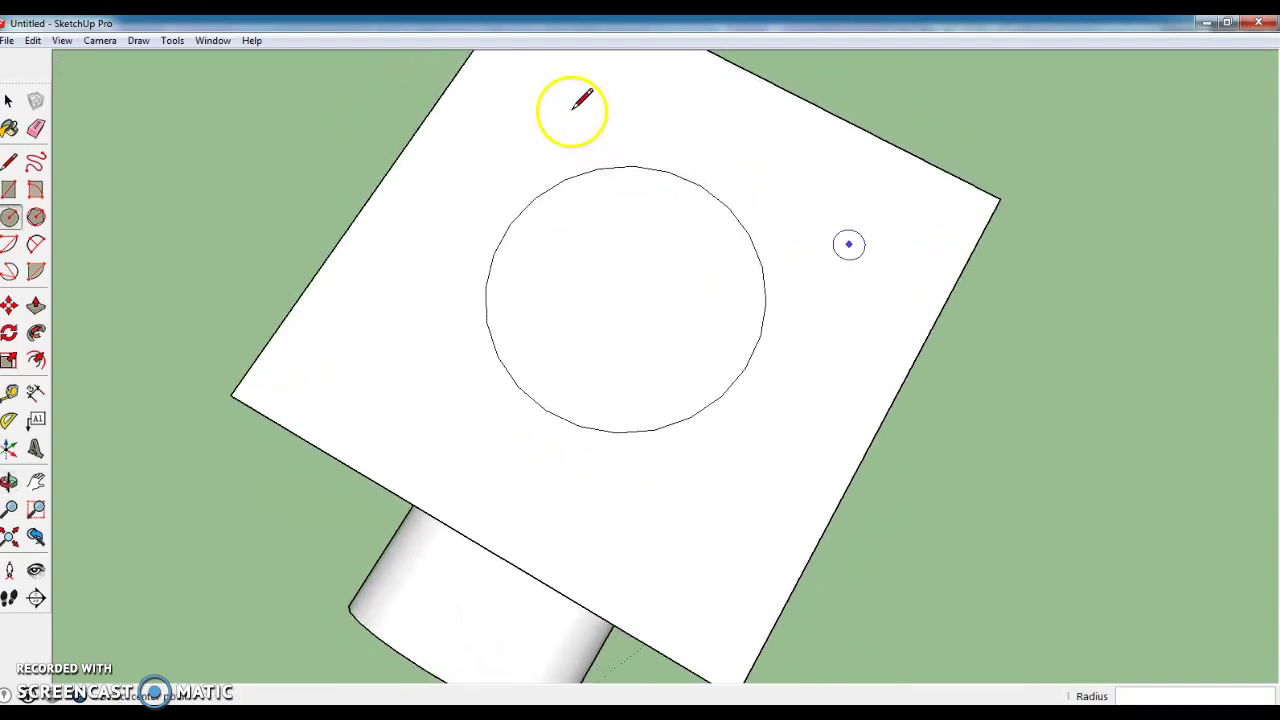
left_click(36, 305)
left_click(618, 378)
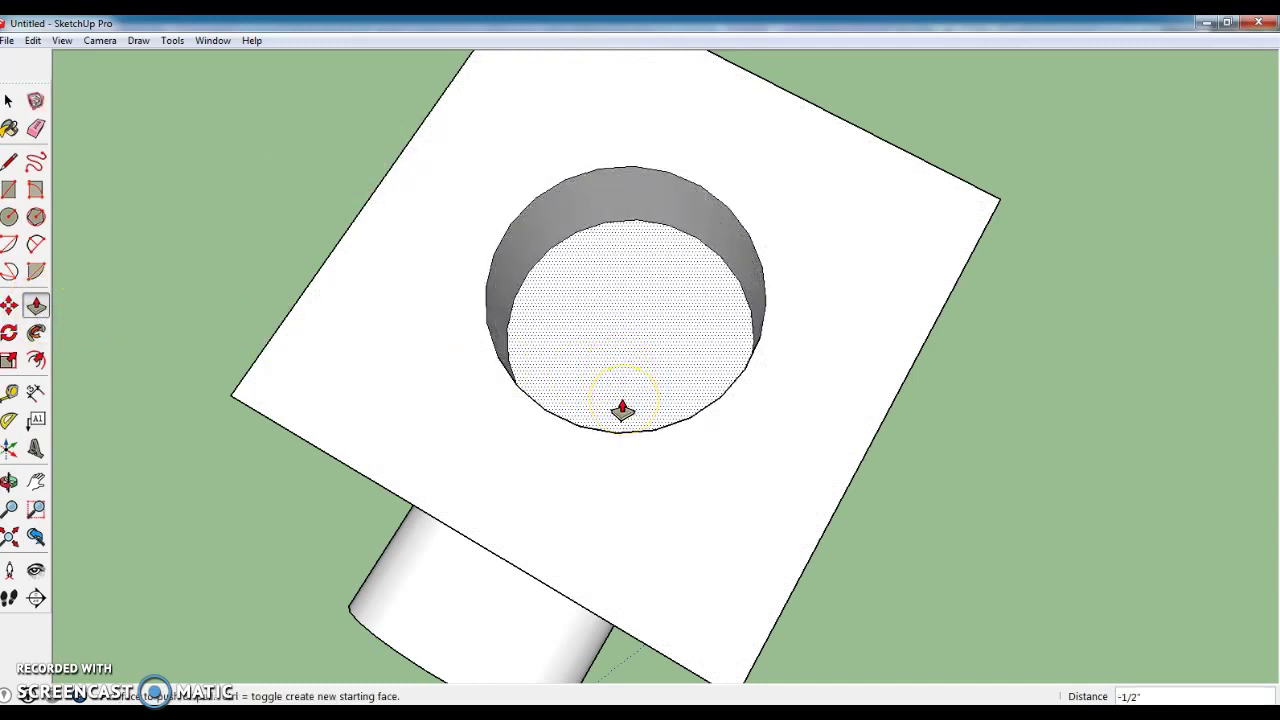
left_click(622, 410)
Step: Draw two diagonal lines between opposite corners of the blank side face adjacent to the cylinder's face
mouse_move(646, 491)
middle_mouse_down()
mouse_move(660, 451)
mouse_move(628, 253)
mouse_move(623, 263)
middle_mouse_up()
middle_click_drag(829, 551, 485, 302)
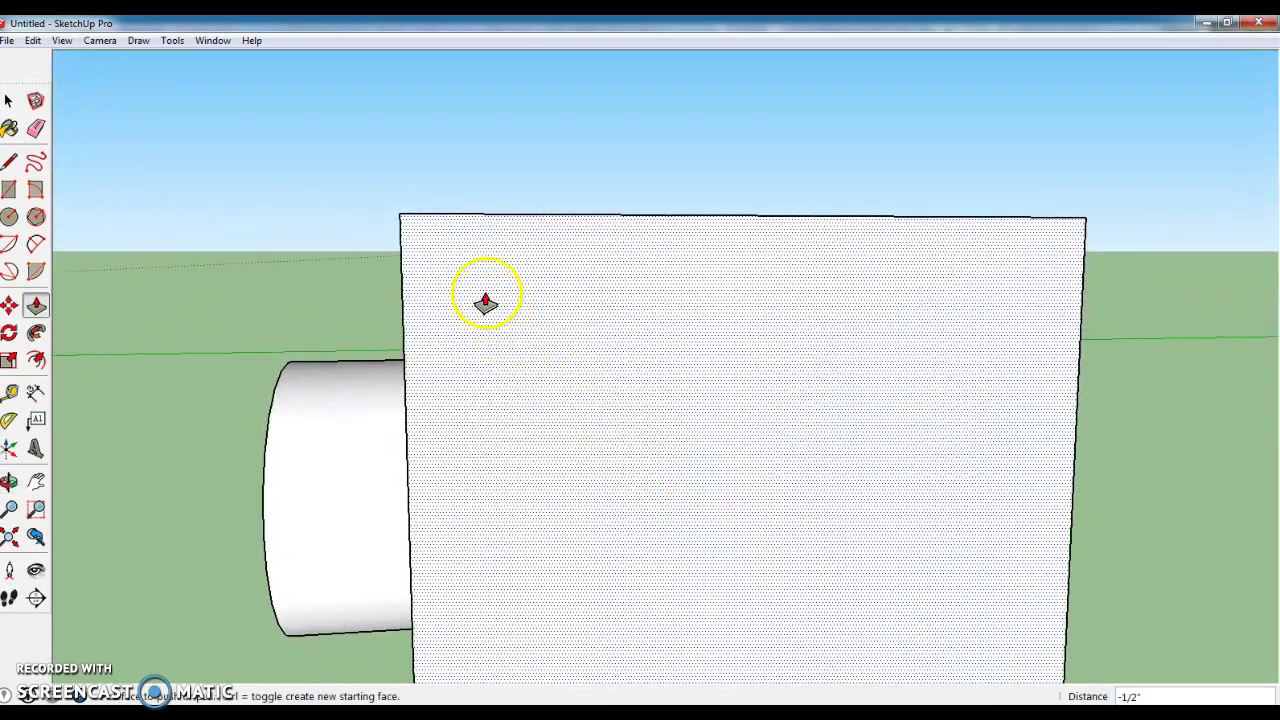
middle_click_drag(735, 477, 691, 303)
scroll(692, 314, "down", 2)
middle_click_drag(700, 383, 618, 368)
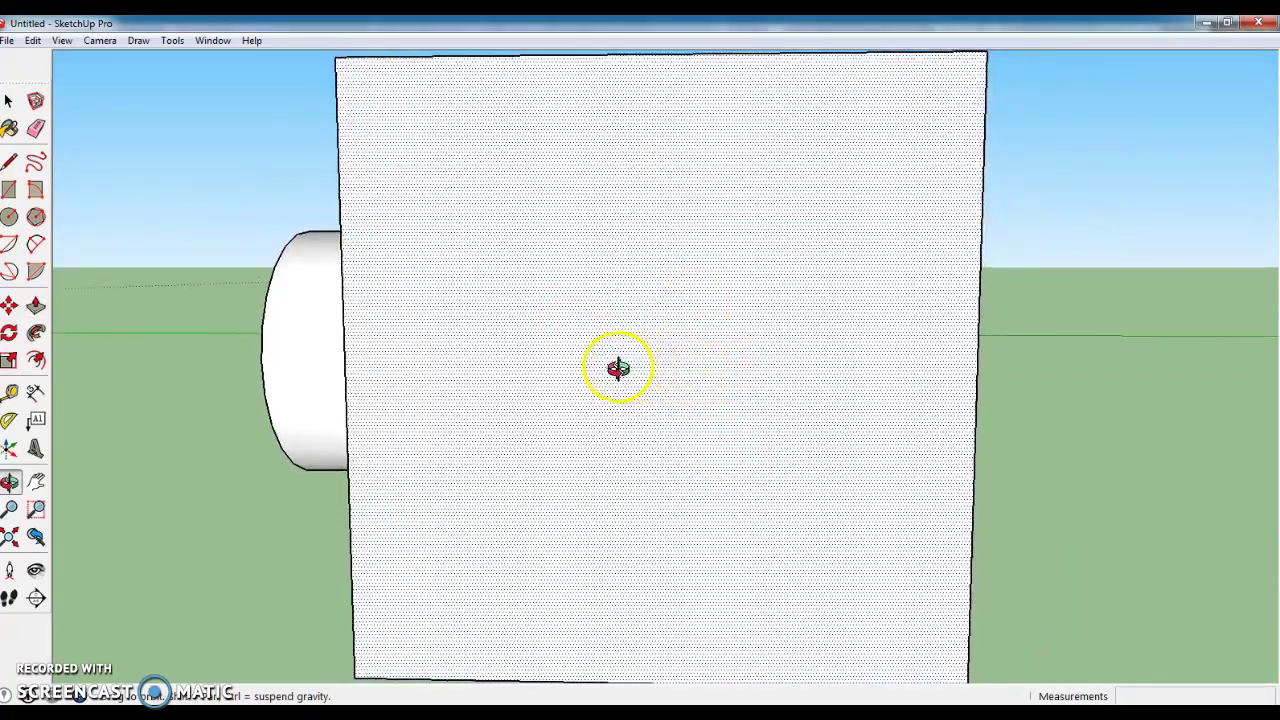
scroll(597, 452, "down", 1)
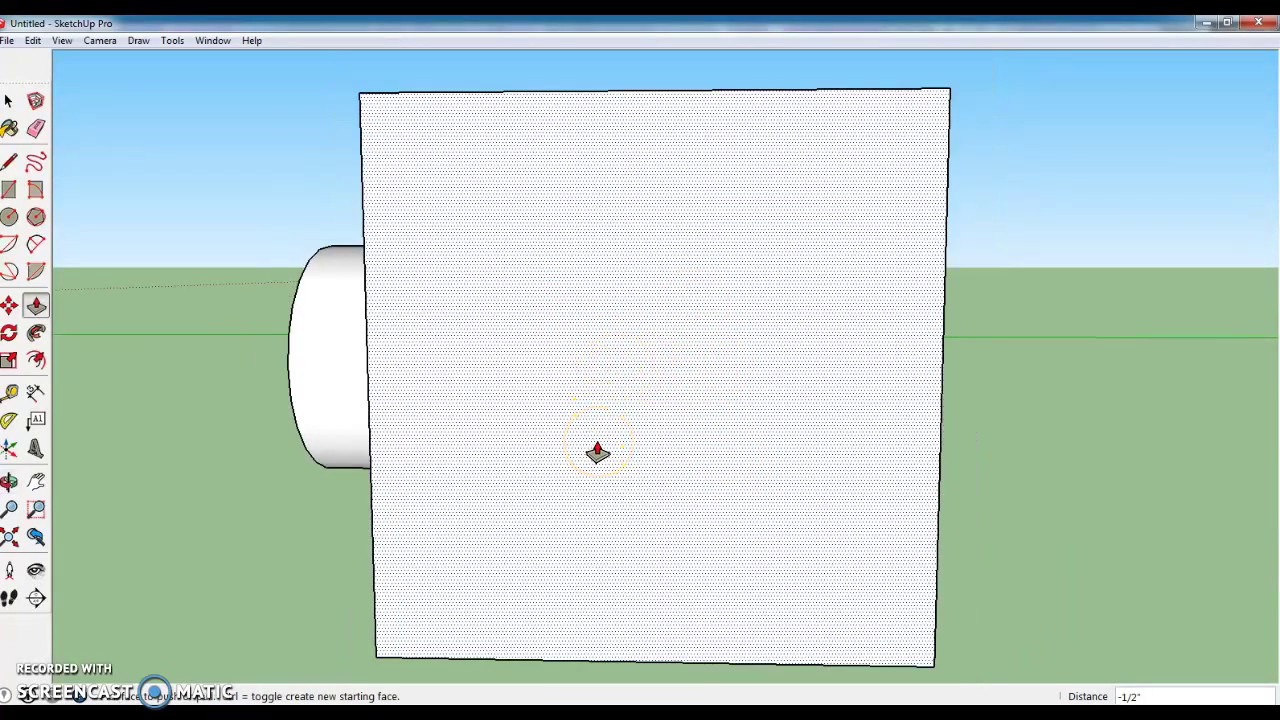
left_click(127, 176)
left_click(10, 165)
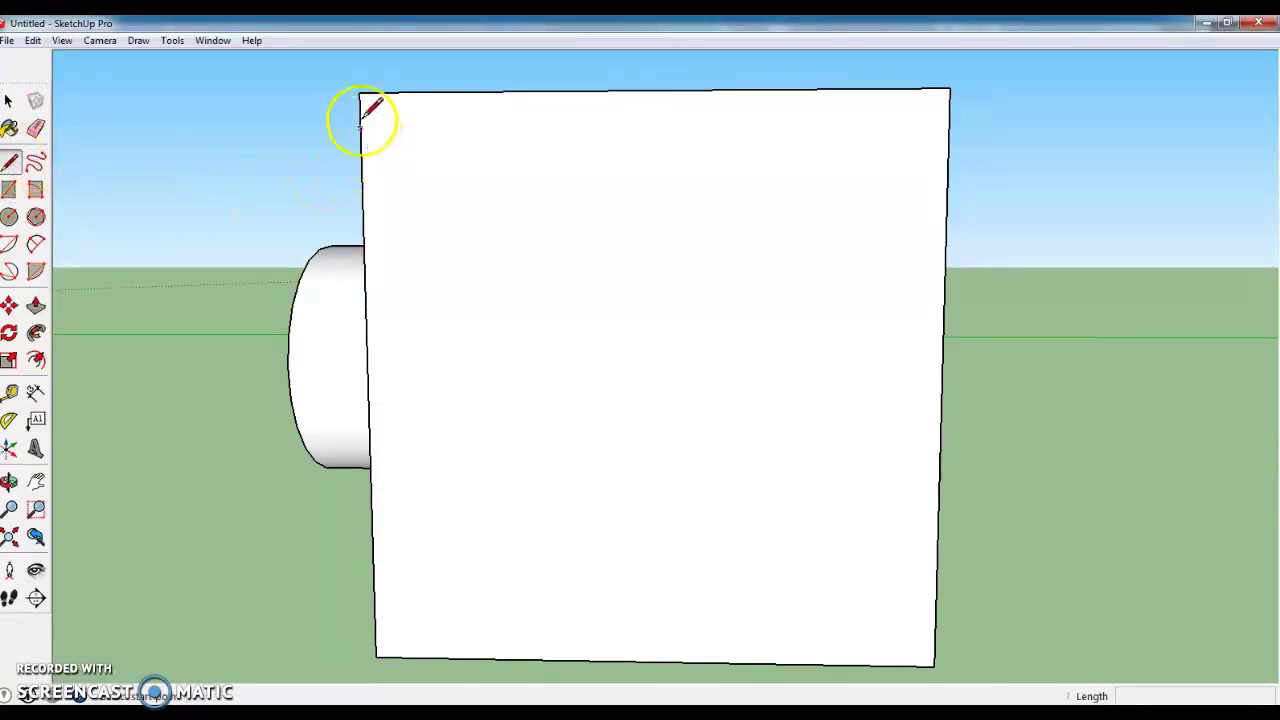
left_click(361, 93)
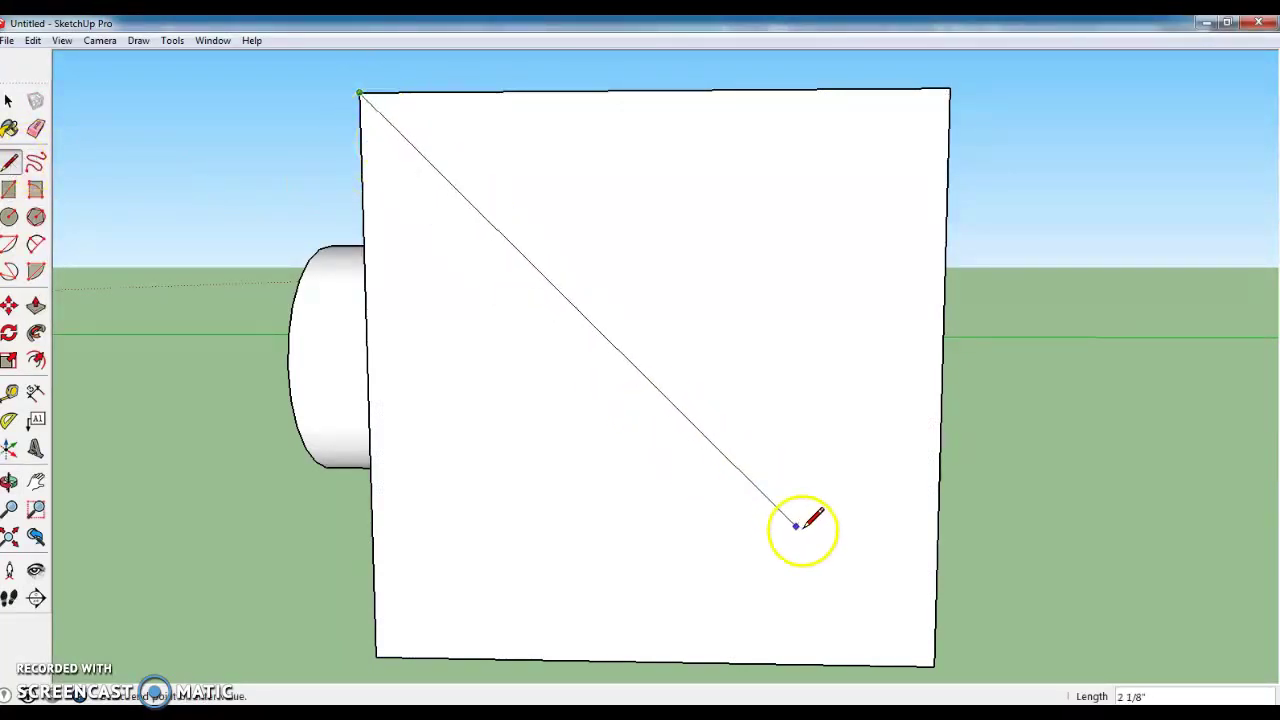
left_click(935, 663)
left_click(376, 656)
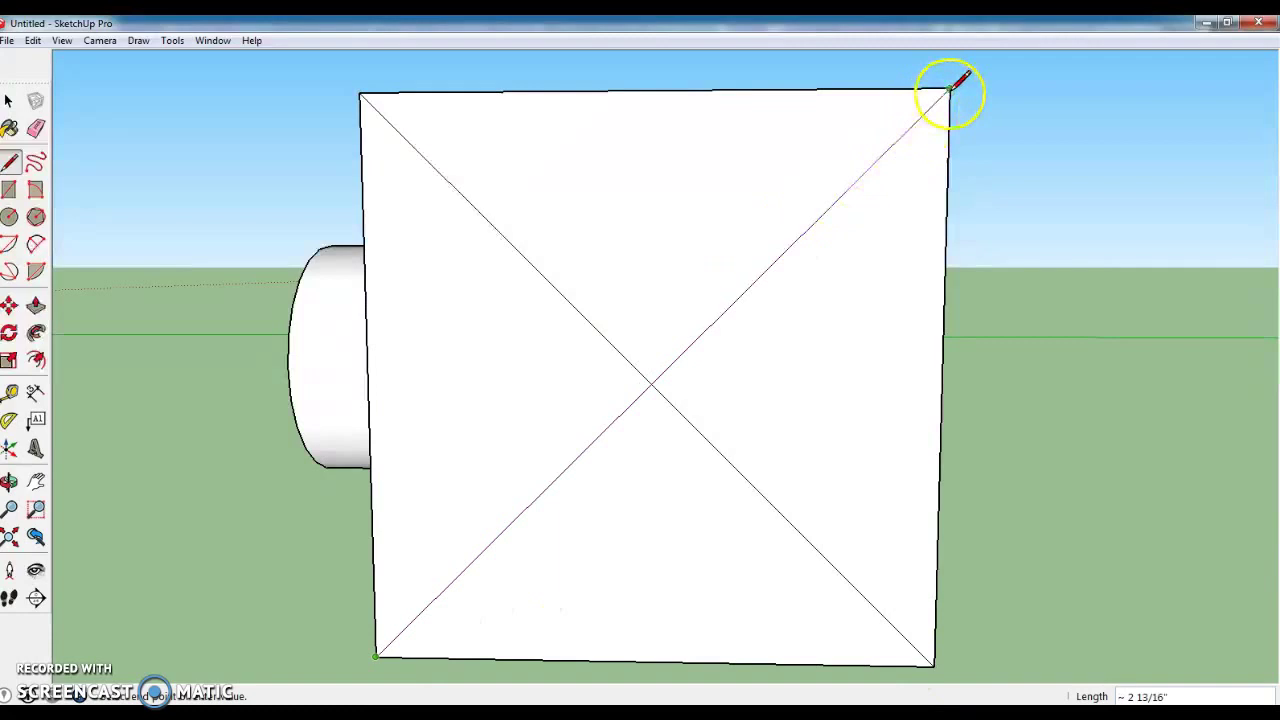
Step: Draw a 1 by 1 inch square between the midpoints of the half-diagonals and erase all diagonal segments inside and outside it
left_click(11, 192)
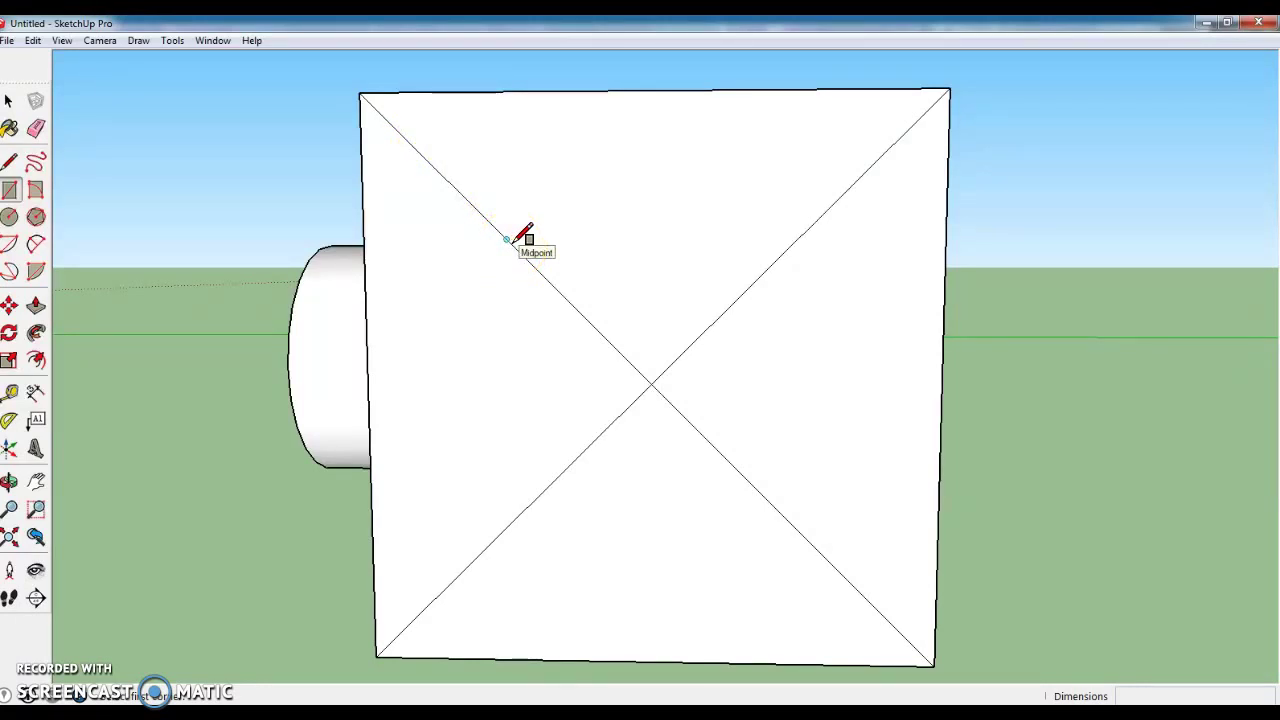
left_click_drag(507, 240, 794, 525)
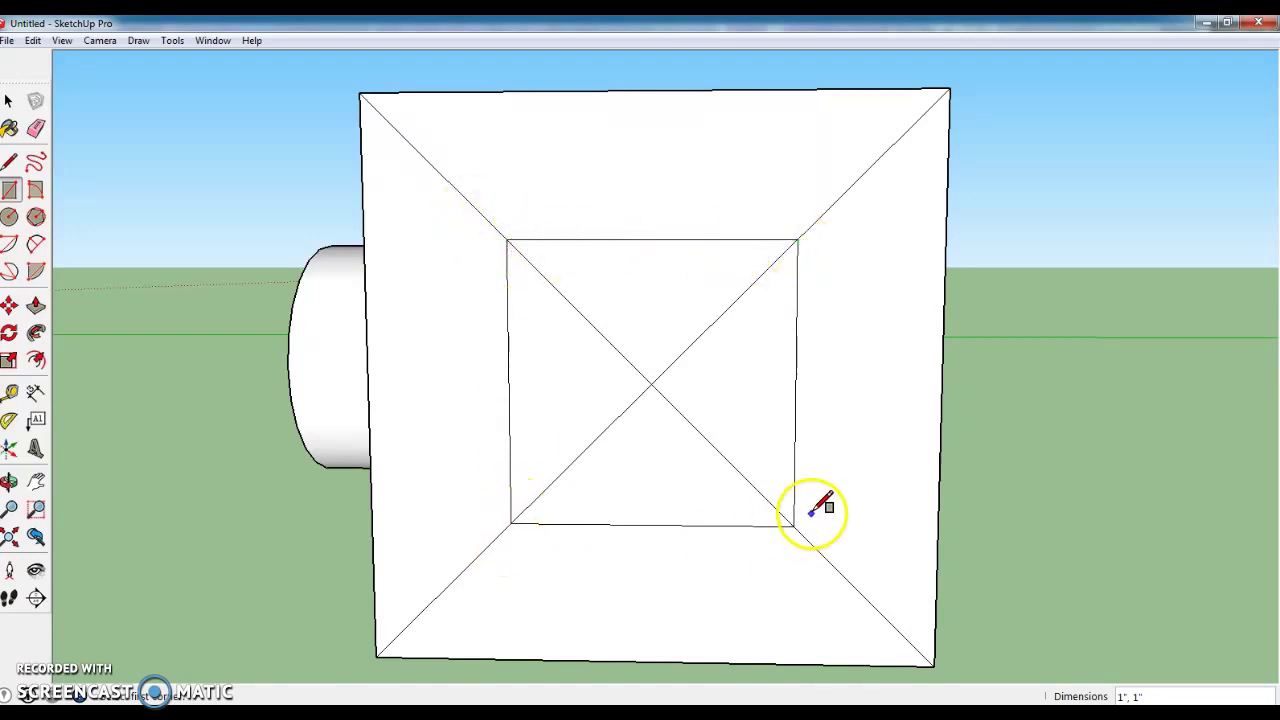
left_click(35, 128)
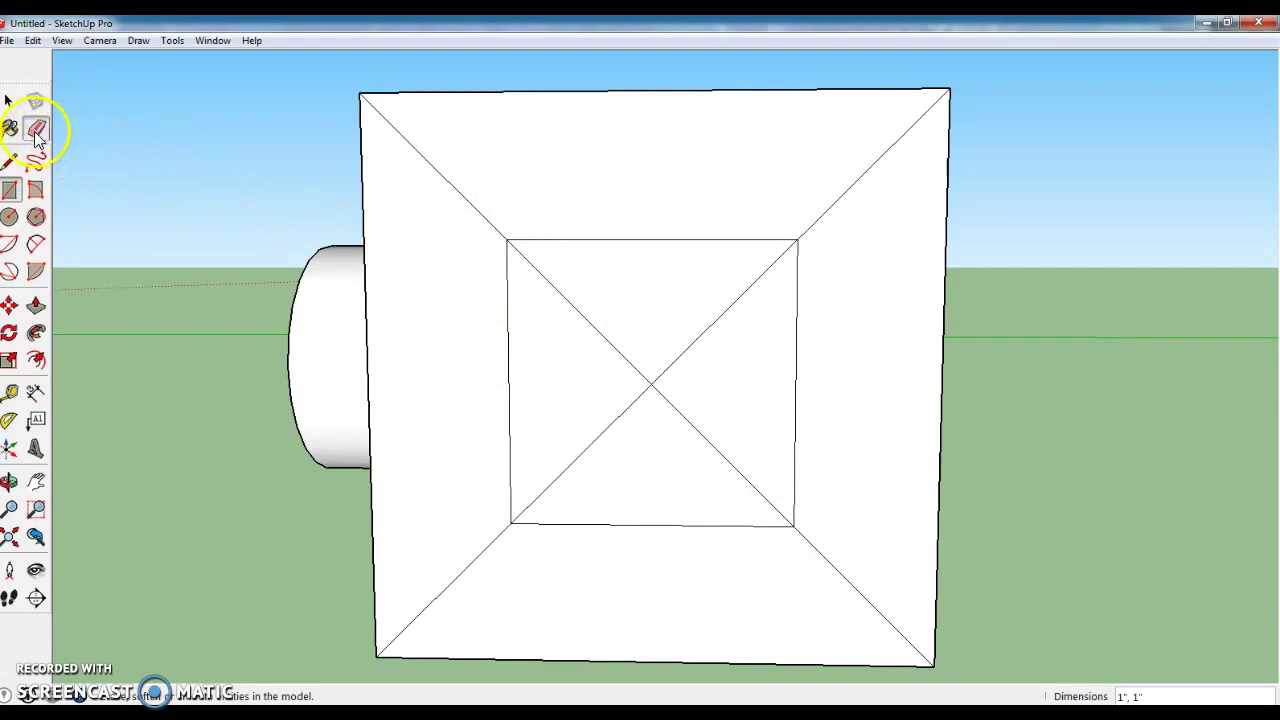
mouse_move(580, 286)
left_mouse_down()
mouse_move(635, 432)
mouse_move(711, 400)
mouse_move(691, 331)
mouse_move(630, 432)
mouse_move(645, 428)
left_mouse_up()
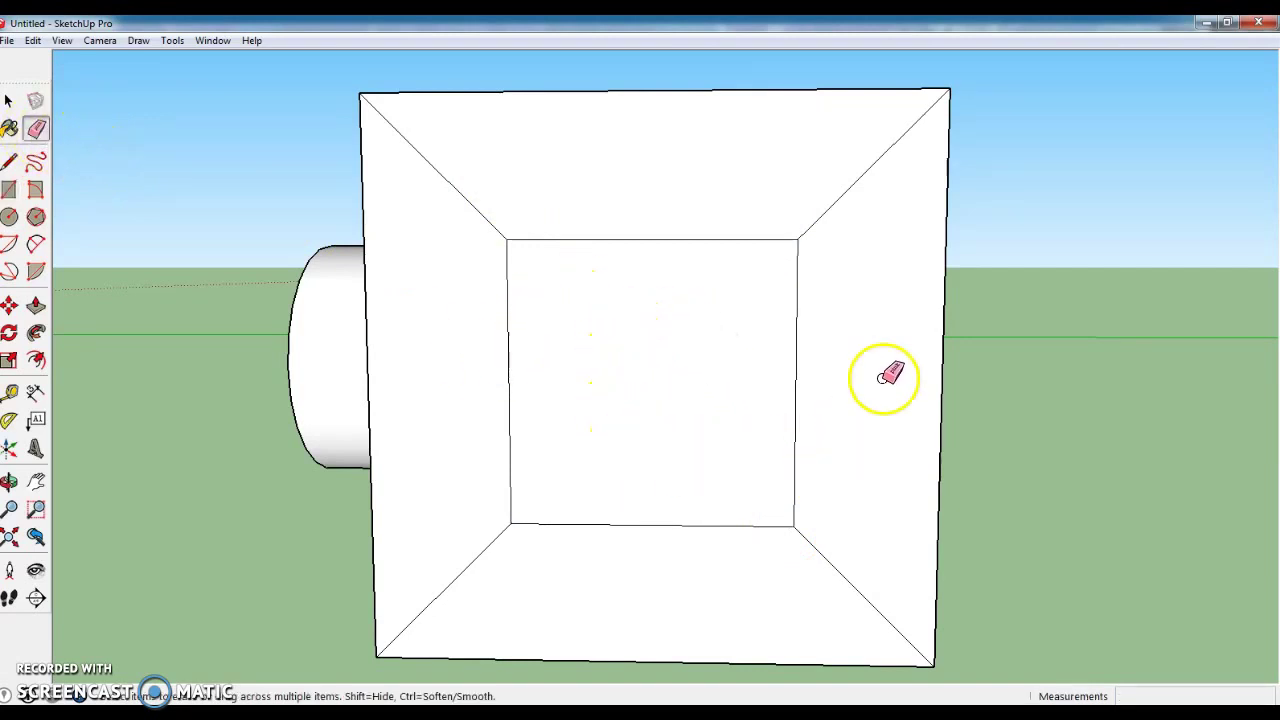
mouse_move(863, 223)
left_mouse_down()
mouse_move(569, 143)
mouse_move(437, 233)
mouse_move(449, 534)
mouse_move(529, 586)
mouse_move(783, 594)
mouse_move(853, 530)
left_mouse_up()
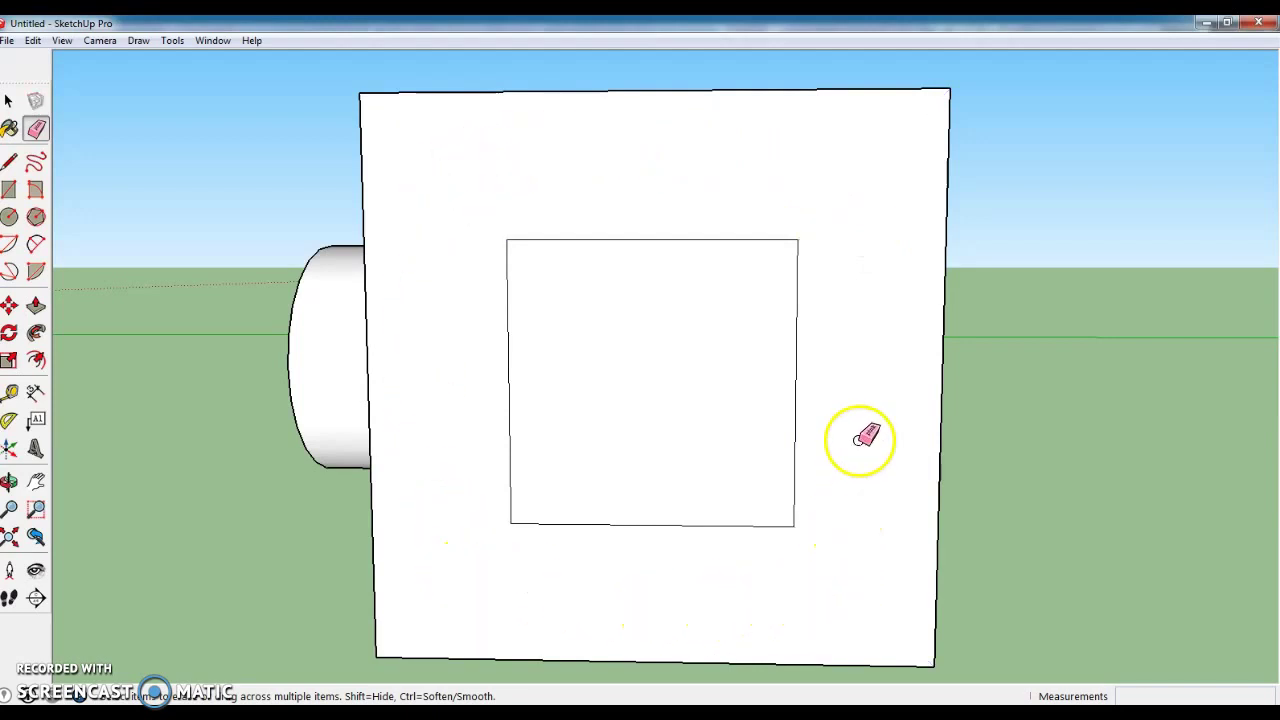
Step: Push/Pull the centred square outward by 1/2 inch to form a square block on the cube's side face
mouse_move(866, 343)
middle_mouse_down()
mouse_move(694, 409)
mouse_move(683, 454)
middle_mouse_up()
scroll(690, 451, "down", 1)
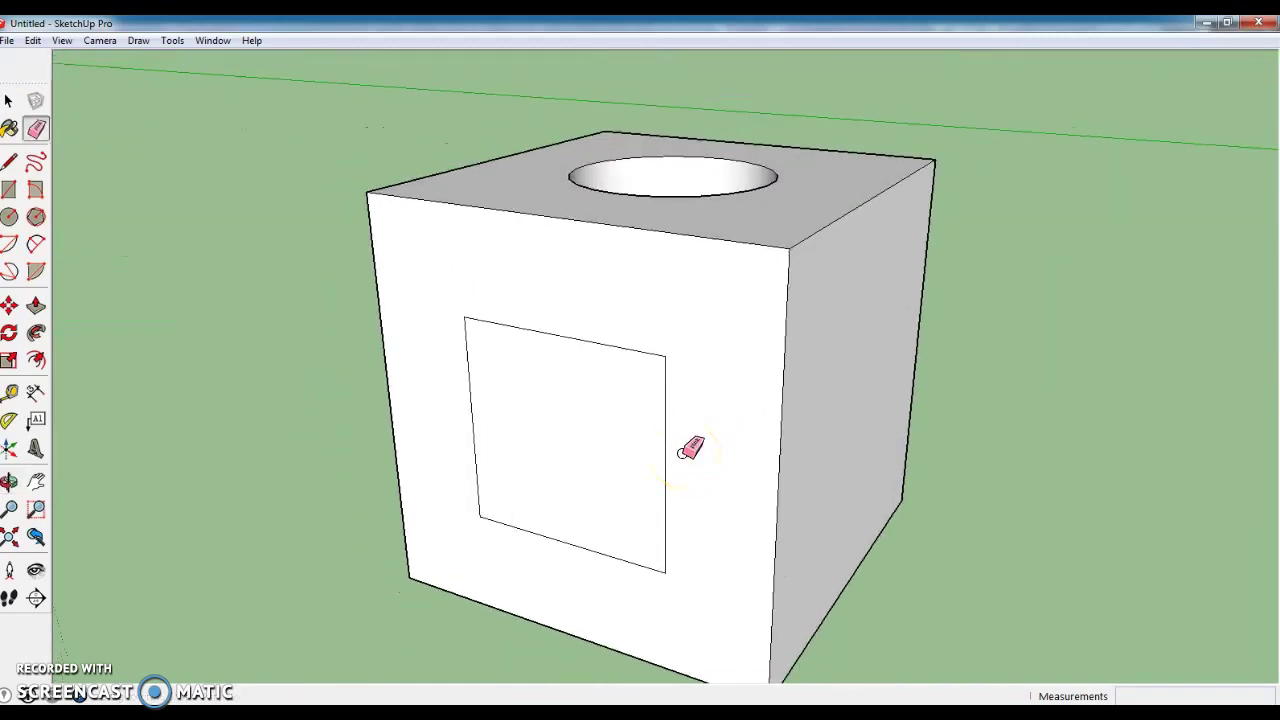
scroll(690, 449, "down", 1)
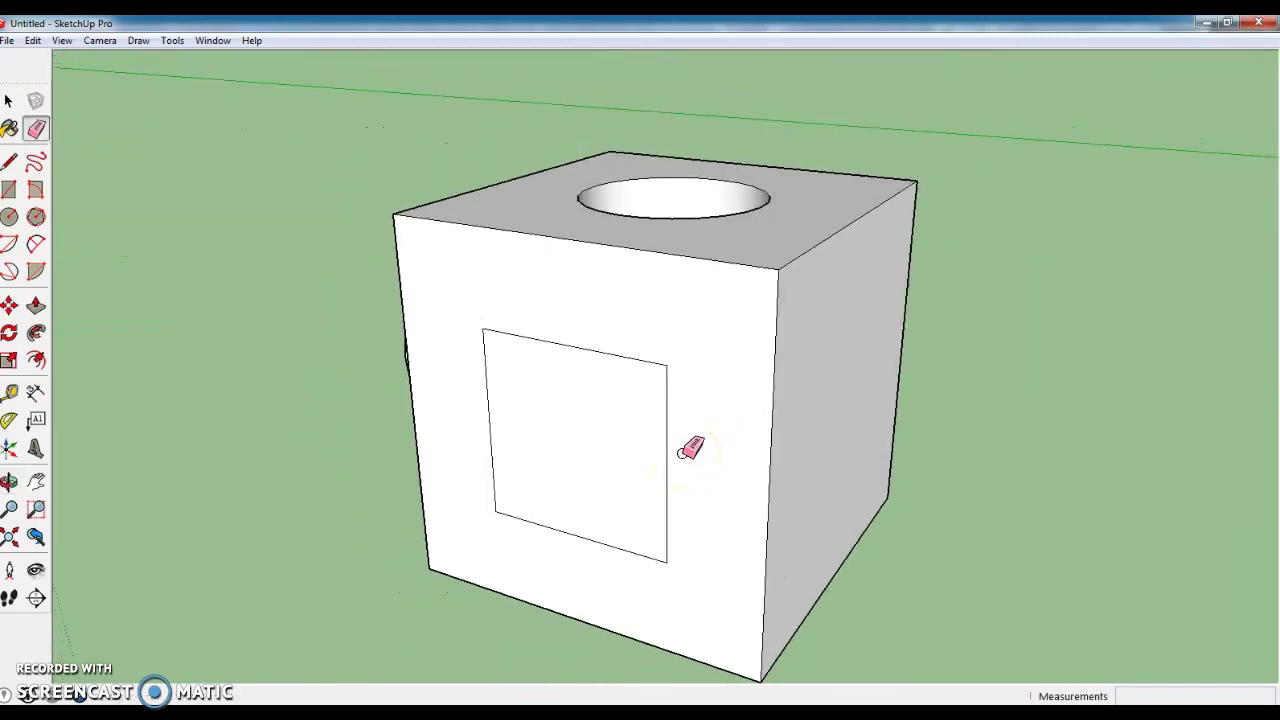
left_click(37, 307)
left_click(543, 457)
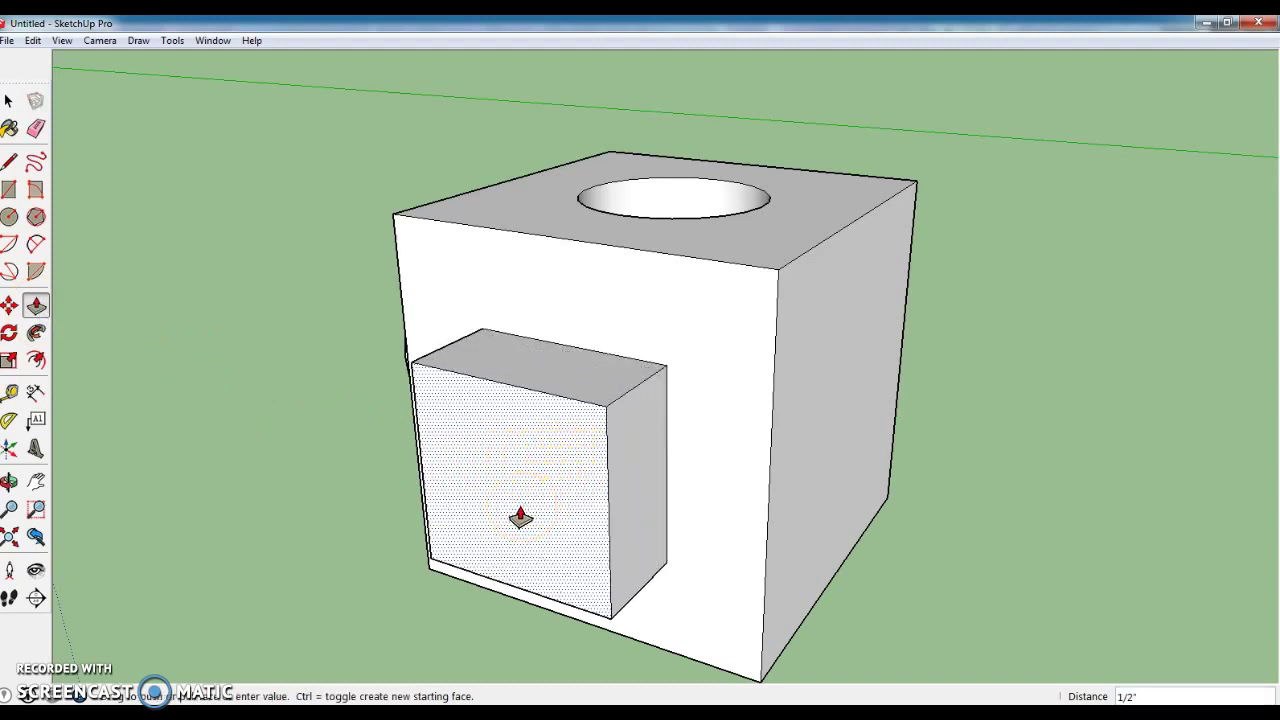
left_click(520, 517)
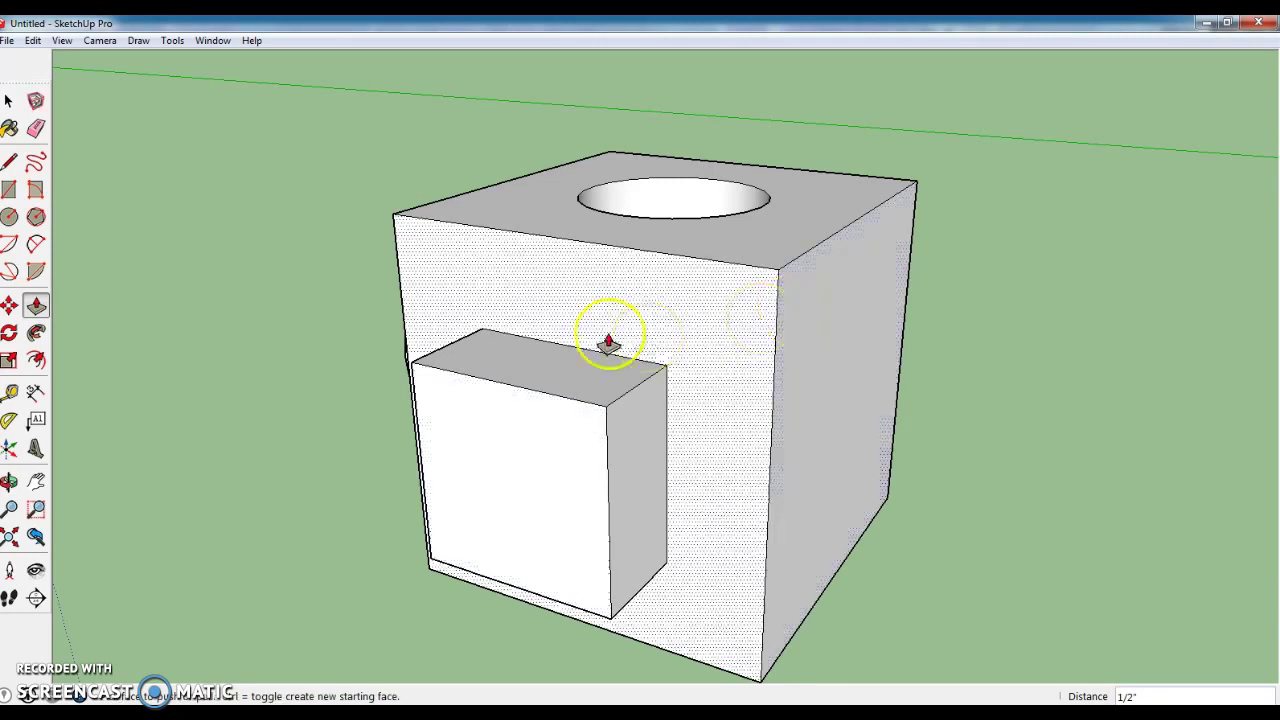
left_click(9, 101)
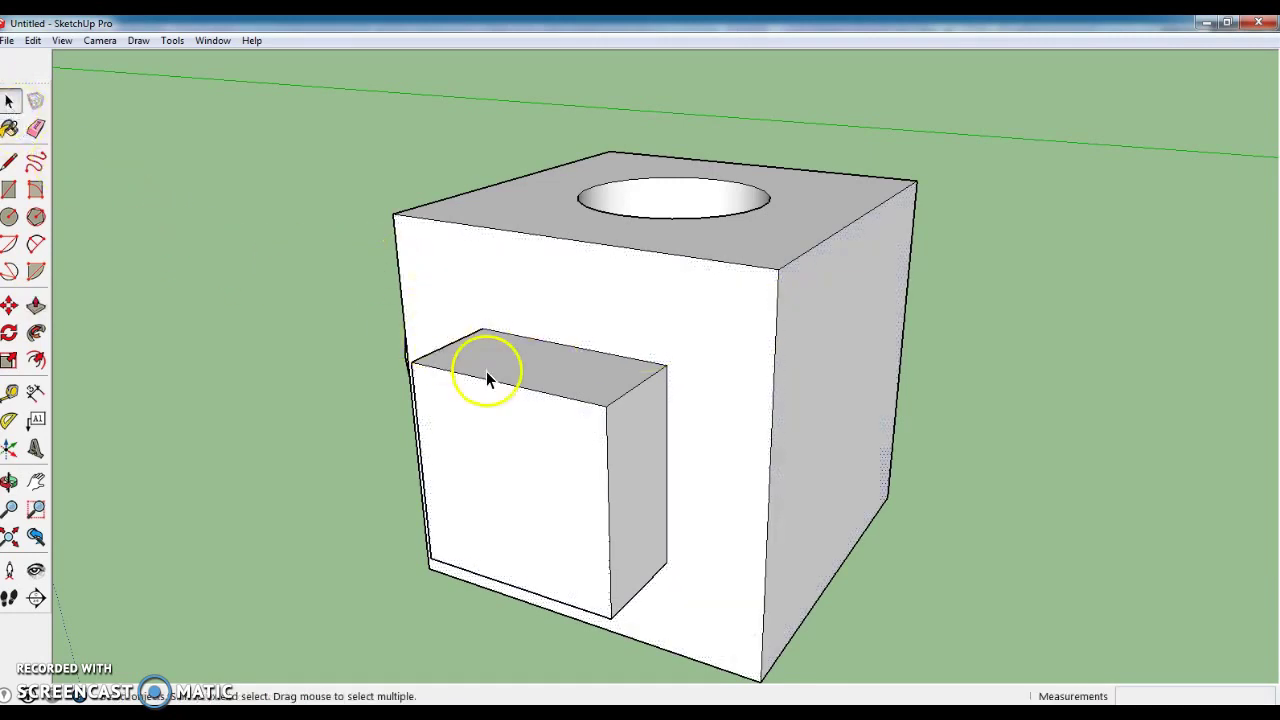
middle_click_drag(497, 374, 969, 414)
scroll(969, 414, "down", 1)
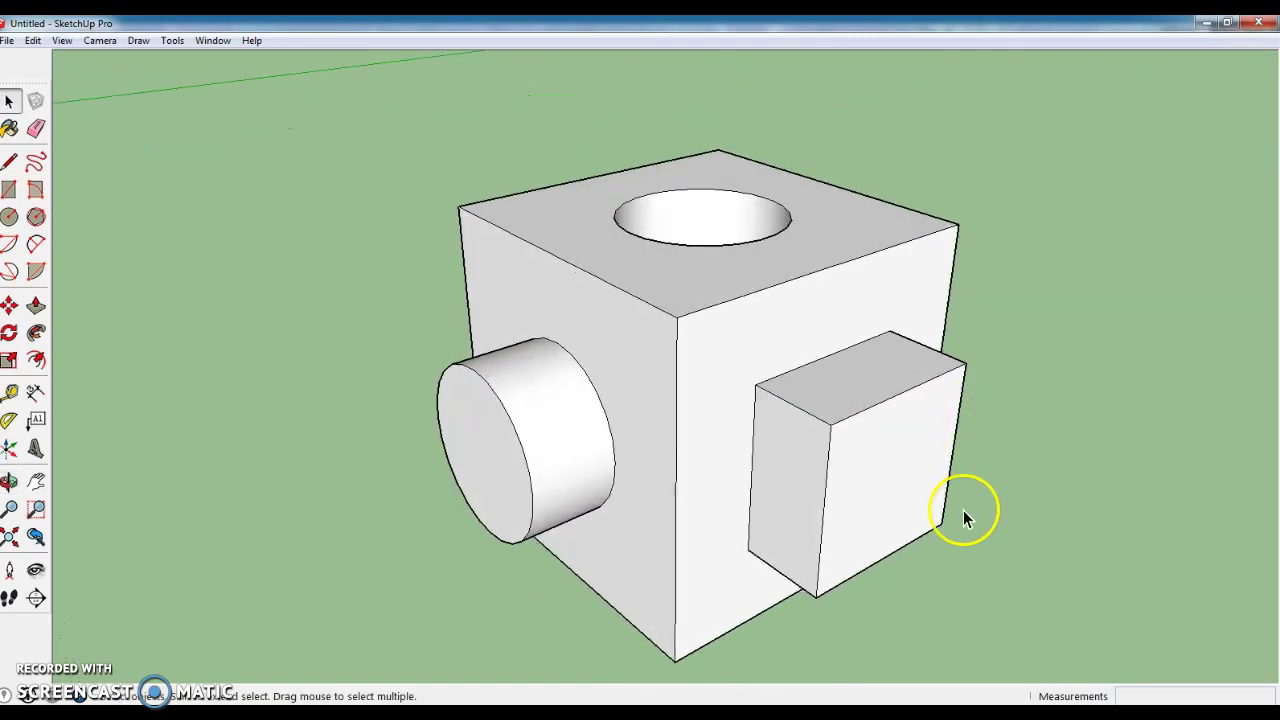